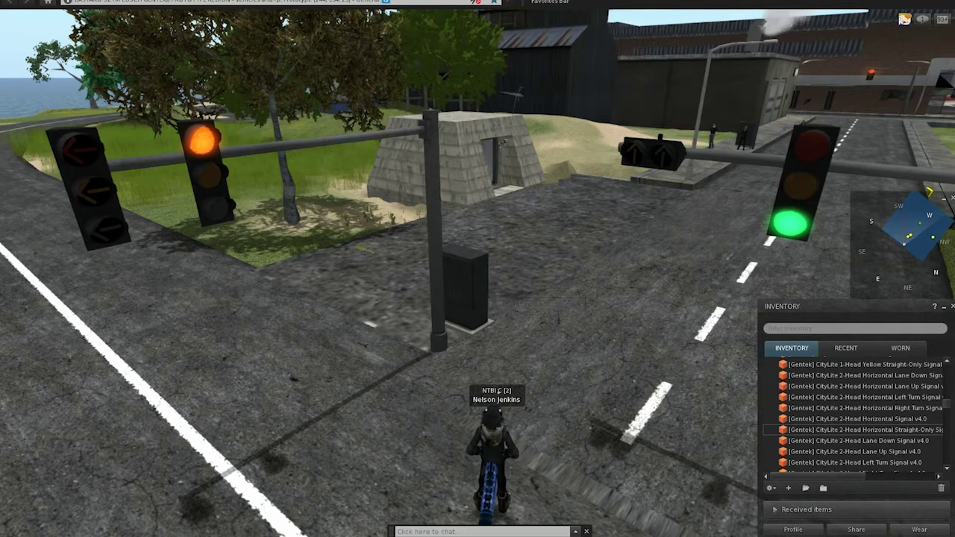
- Open the roadside controller cabinet for editing and display its _config notecard in an enlarged window
{"action": "right_click", "coordinate": [470, 263]}
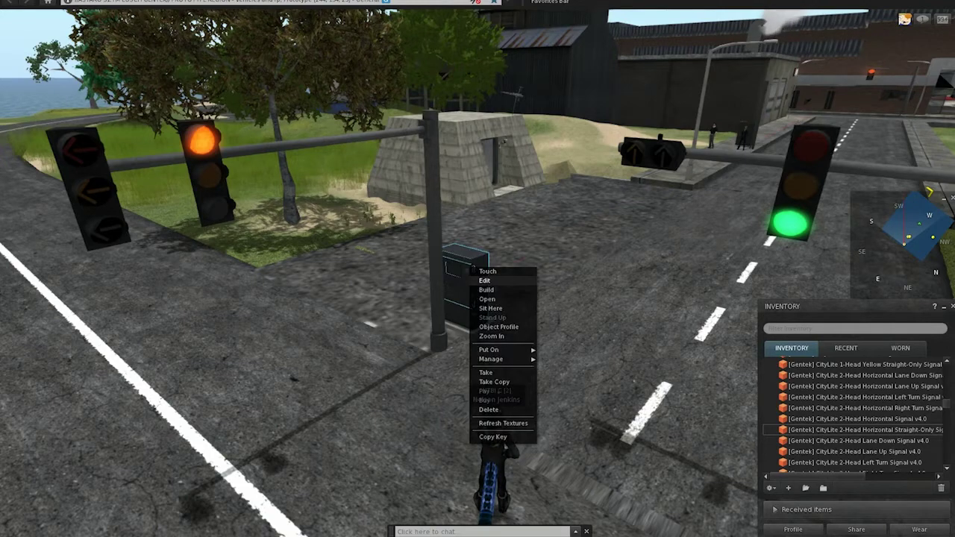
{"action": "left_click", "coordinate": [492, 281]}
{"action": "left_click", "coordinate": [338, 166]}
{"action": "double_click", "coordinate": [237, 216]}
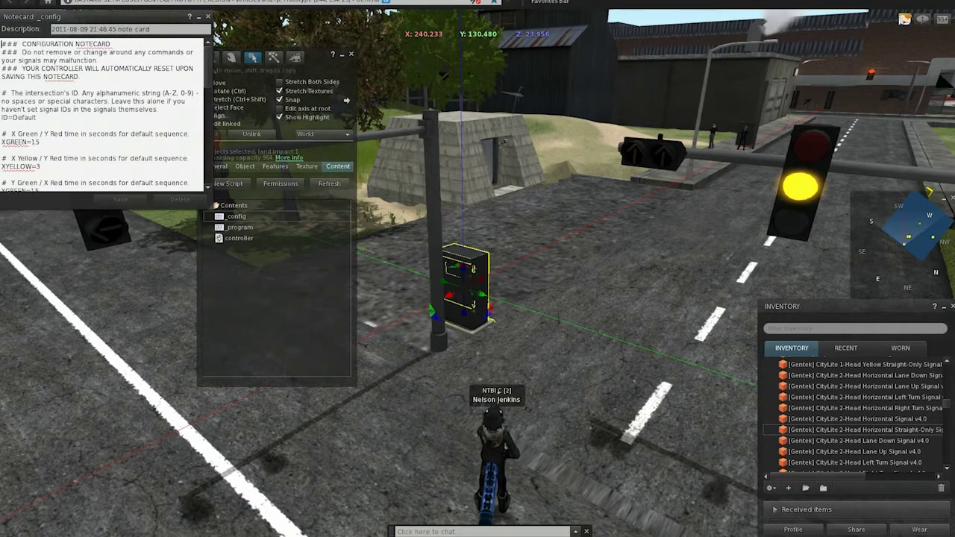
{"action": "left_click_drag", "start_coordinate": [211, 208], "coordinate": [848, 517]}
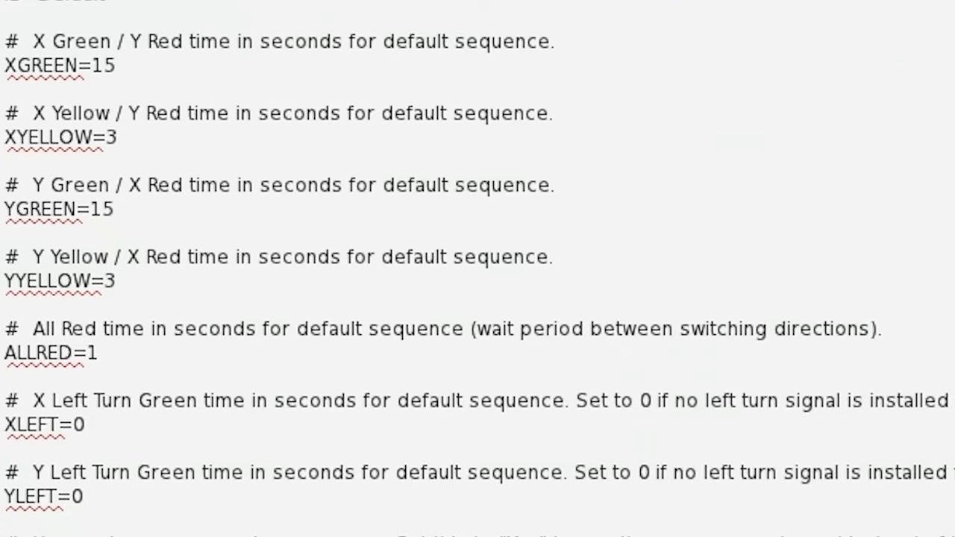
- Set the X left turn green time XLEFT to 5 in the _config notecard, save it and finish editing the cabinet
{"action": "left_click_drag", "start_coordinate": [5, 497], "coordinate": [82, 497]}
{"action": "left_click", "coordinate": [83, 497]}
{"action": "double_click", "coordinate": [82, 424]}
{"action": "type", "text": "5"}
{"action": "left_click", "coordinate": [83, 497]}
{"action": "left_click", "coordinate": [85, 426]}
{"action": "left_click", "coordinate": [83, 497]}
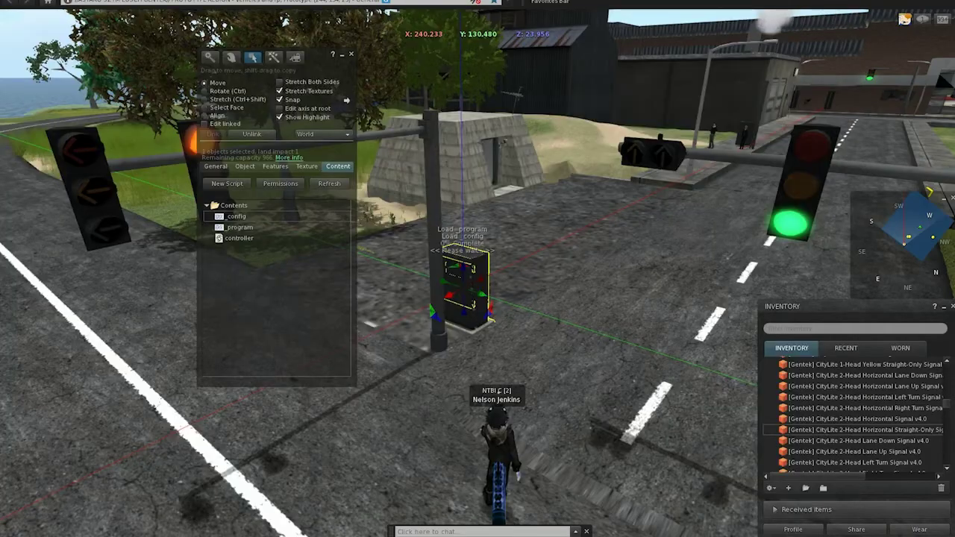
{"action": "key", "text": "ctrl+w"}
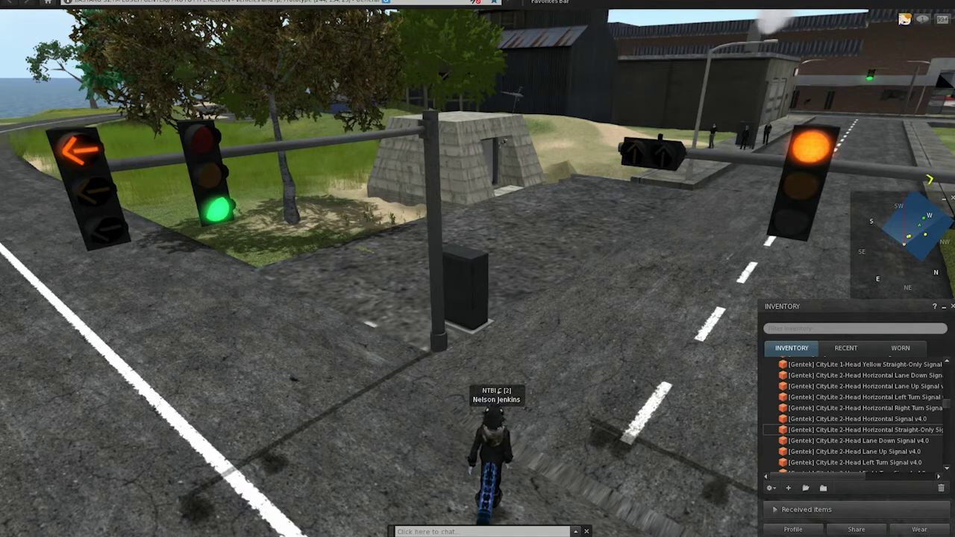
- Reopen the cabinet's _config notecard, enlarge it and examine the YLEFT setting for the Y left turn
{"action": "right_click", "coordinate": [449, 274]}
{"action": "left_click", "coordinate": [472, 288]}
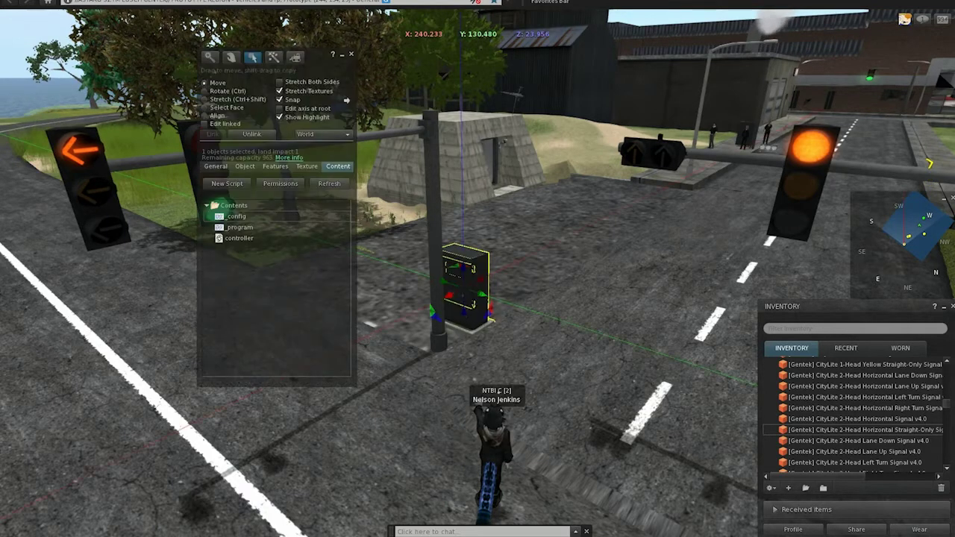
{"action": "double_click", "coordinate": [235, 217]}
{"action": "left_click_drag", "start_coordinate": [200, 205], "coordinate": [772, 470]}
{"action": "left_click_drag", "start_coordinate": [29, 256], "coordinate": [2, 257]}
{"action": "left_click", "coordinate": [3, 264]}
{"action": "left_click_drag", "start_coordinate": [246, 17], "coordinate": [327, 57]}
{"action": "key", "text": "Left"}
{"action": "key", "text": "BackSpace"}
{"action": "type", "text": "3"}
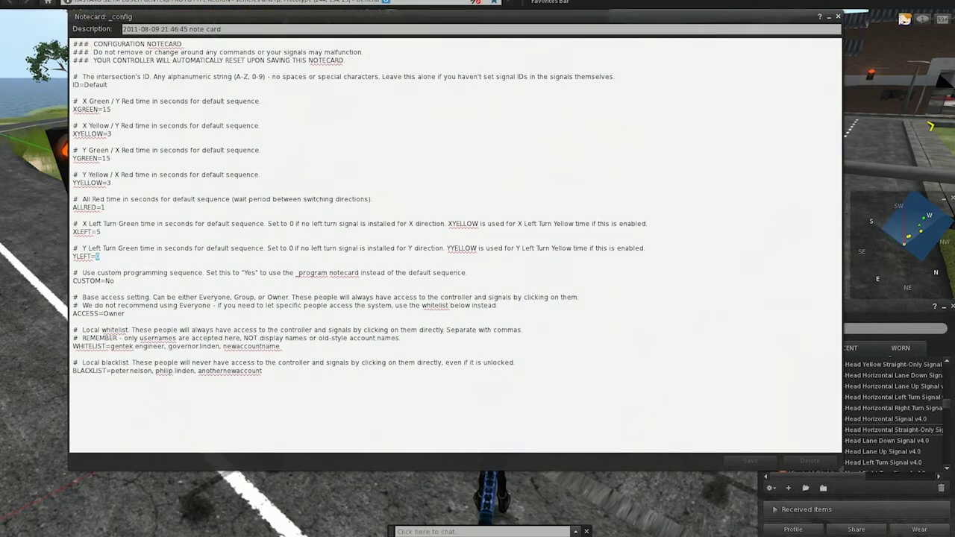
{"action": "key", "text": "ctrl+w"}
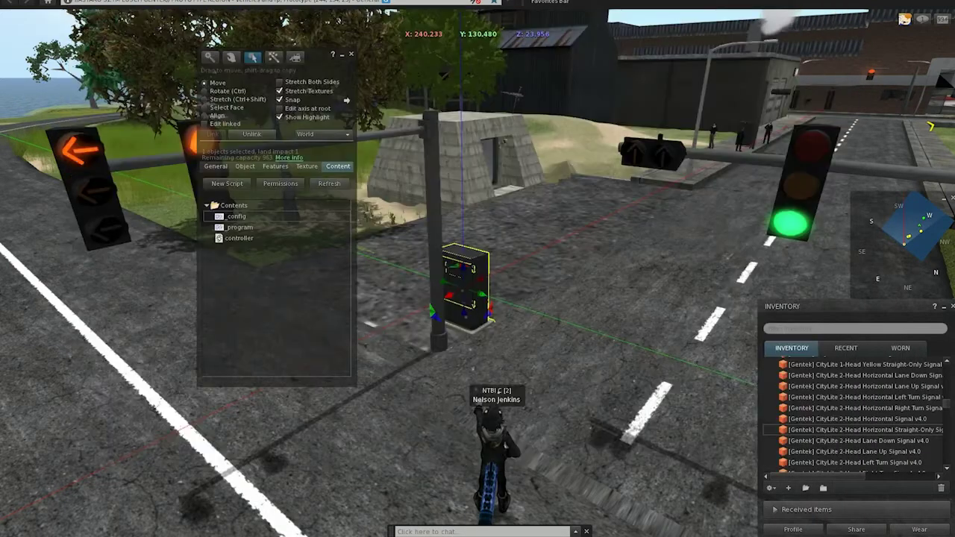
{"action": "key", "text": "ctrl+w"}
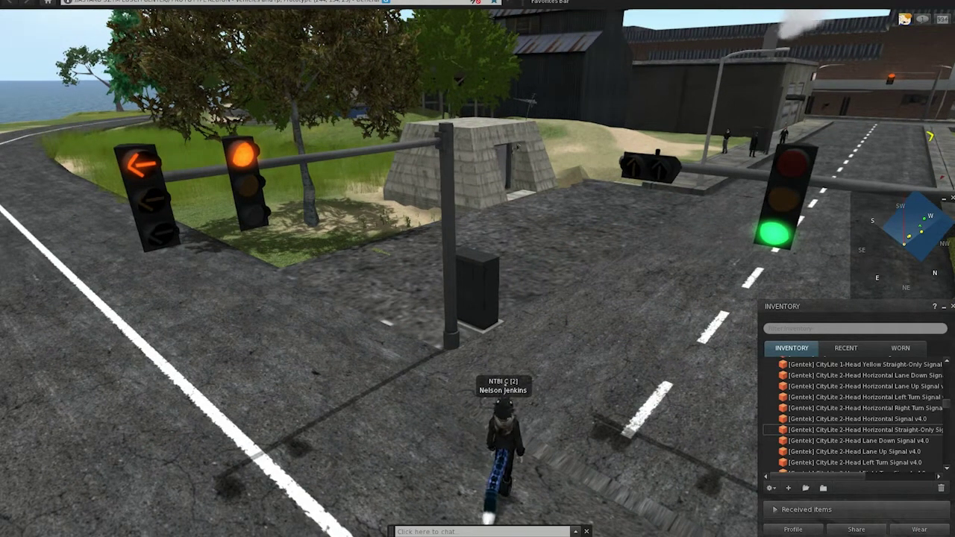
- Display the controller cabinet's _config notecard again in an enlarged window
{"action": "right_click", "coordinate": [474, 275]}
{"action": "left_click", "coordinate": [493, 289]}
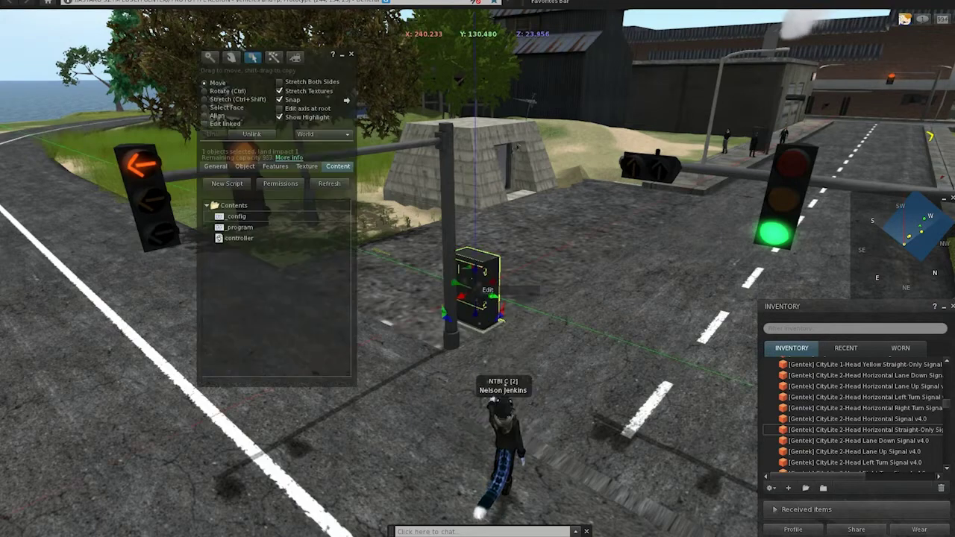
{"action": "double_click", "coordinate": [236, 216]}
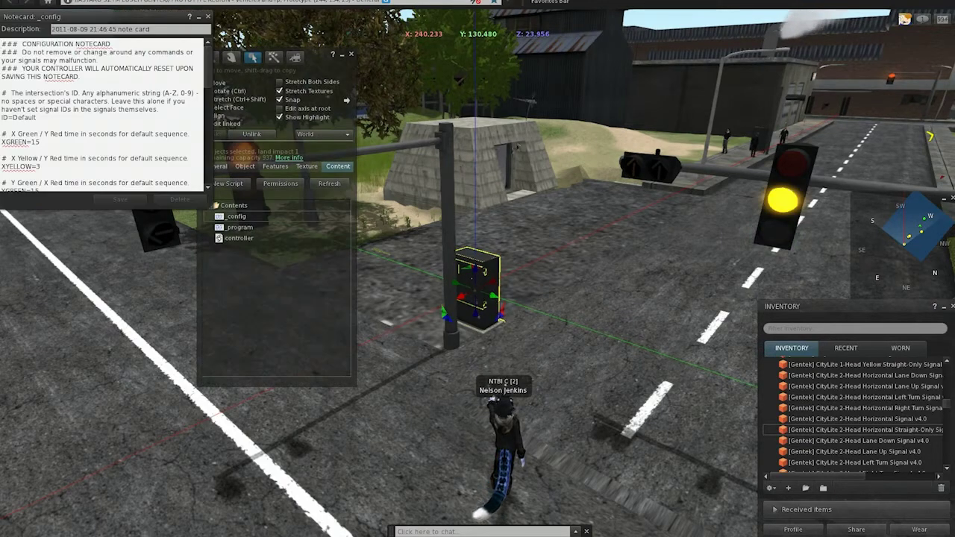
{"action": "left_click_drag", "start_coordinate": [210, 207], "coordinate": [896, 536]}
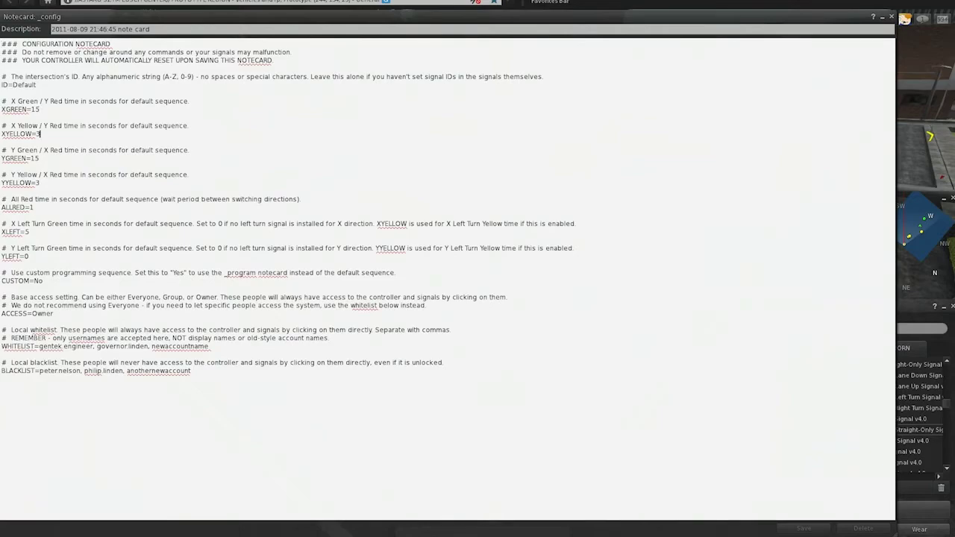
- Examine the default sequence timing entries in the notecard, from XGREEN through ALLRED
{"action": "left_click", "coordinate": [34, 208]}
{"action": "left_click", "coordinate": [30, 232]}
{"action": "left_click", "coordinate": [2, 94]}
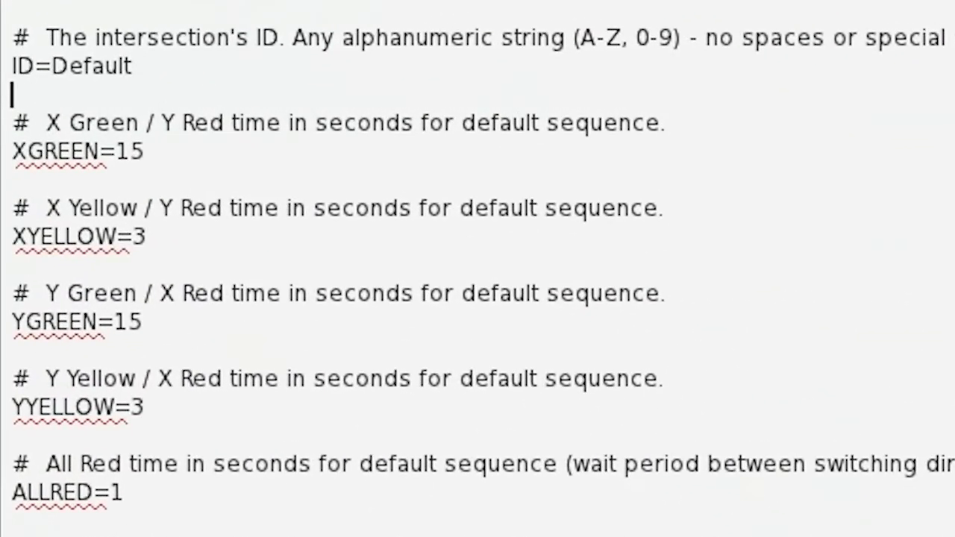
{"action": "left_click_drag", "start_coordinate": [12, 95], "coordinate": [125, 492]}
{"action": "left_click", "coordinate": [125, 493]}
{"action": "key", "text": "shift+Home"}
{"action": "key", "text": "shift+Up"}
{"action": "key", "text": "shift+Up"}
{"action": "key", "text": "shift+Up"}
{"action": "key", "text": "shift+Up"}
{"action": "key", "text": "shift+Up"}
{"action": "key", "text": "shift+Up"}
{"action": "key", "text": "shift+Up"}
{"action": "key", "text": "shift+Up"}
{"action": "key", "text": "shift+Up"}
{"action": "key", "text": "shift+Up"}
{"action": "key", "text": "shift+Up"}
{"action": "key", "text": "shift+Up"}
{"action": "key", "text": "shift+Up"}
{"action": "key", "text": "Left"}
{"action": "left_click", "coordinate": [124, 493]}
{"action": "left_click_drag", "start_coordinate": [124, 493], "coordinate": [13, 464]}
{"action": "left_click", "coordinate": [46, 464]}
{"action": "left_click", "coordinate": [123, 492]}
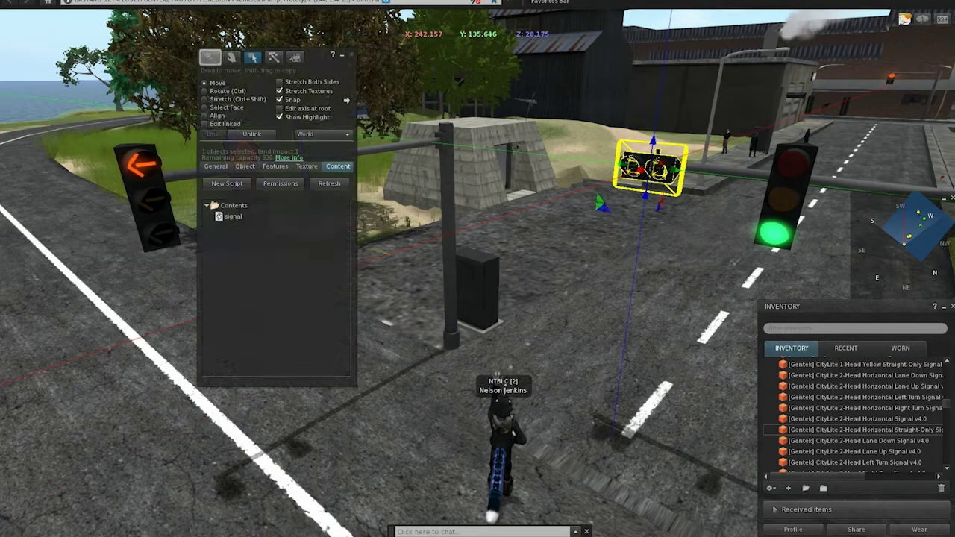
- Inspect the general properties of the horizontal straight-only signal on the mast arm and leave editing
{"action": "key", "text": "Escape"}
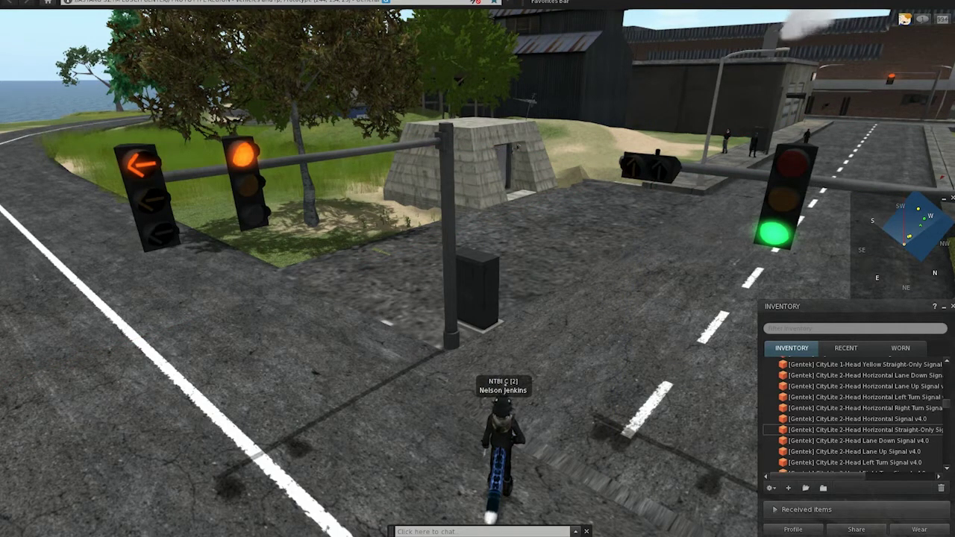
{"action": "right_click", "coordinate": [656, 163]}
{"action": "left_click", "coordinate": [678, 174]}
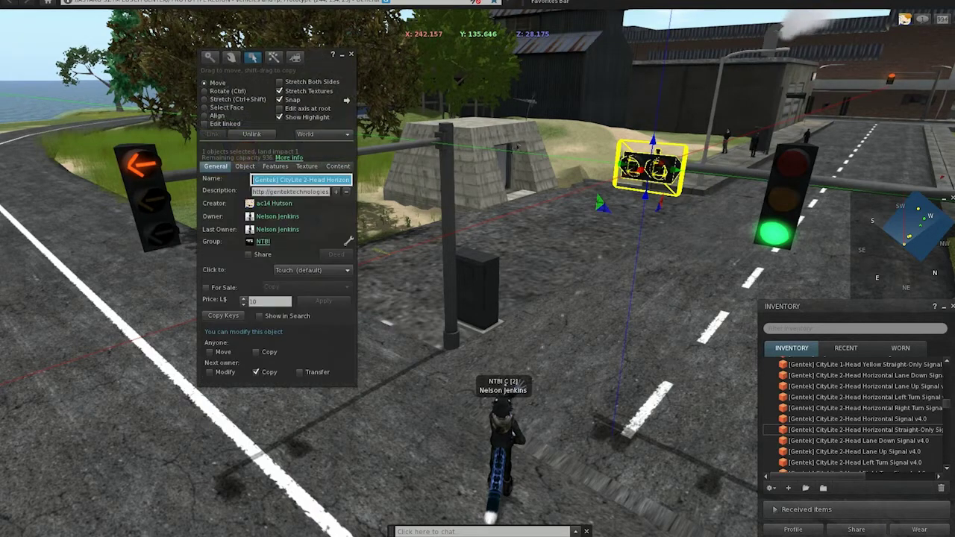
{"action": "key", "text": "ctrl+b"}
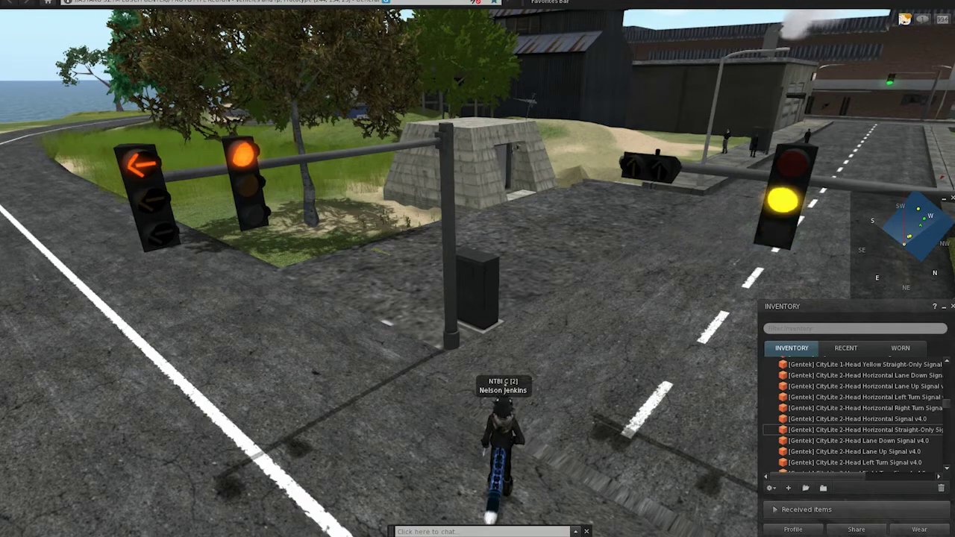
- Check the mode, intersection ID and signal ID in the control dialogs of the intersection's signals
{"action": "left_click", "coordinate": [651, 167]}
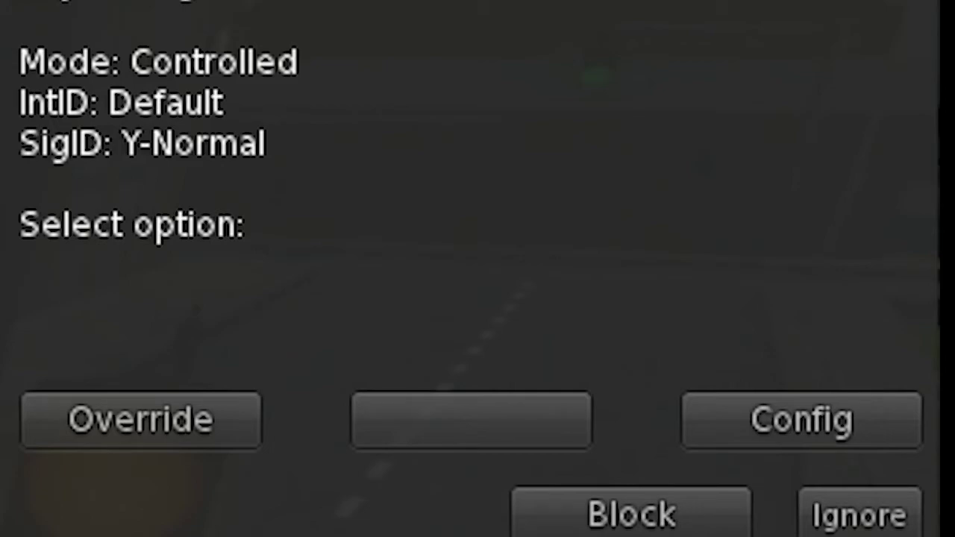
{"action": "left_click", "coordinate": [860, 514]}
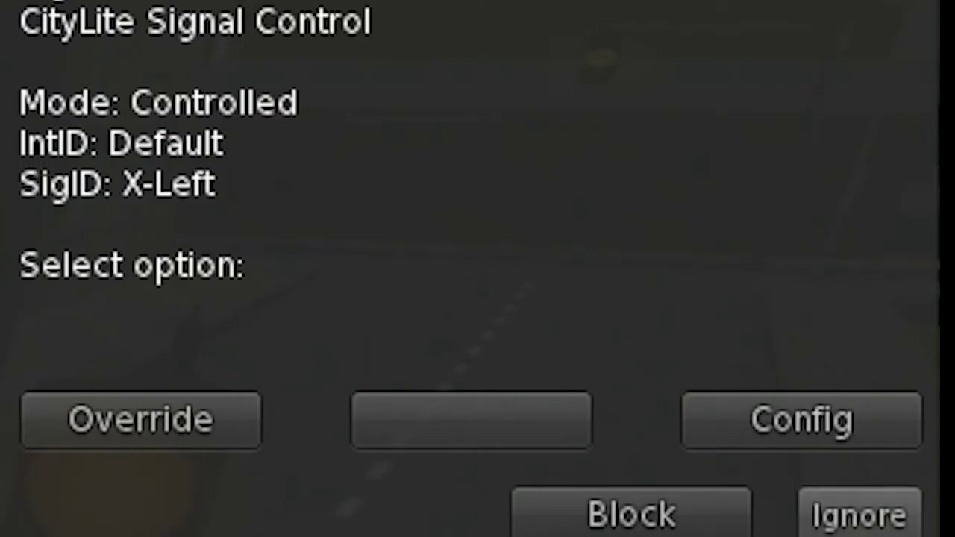
{"action": "left_click", "coordinate": [860, 514]}
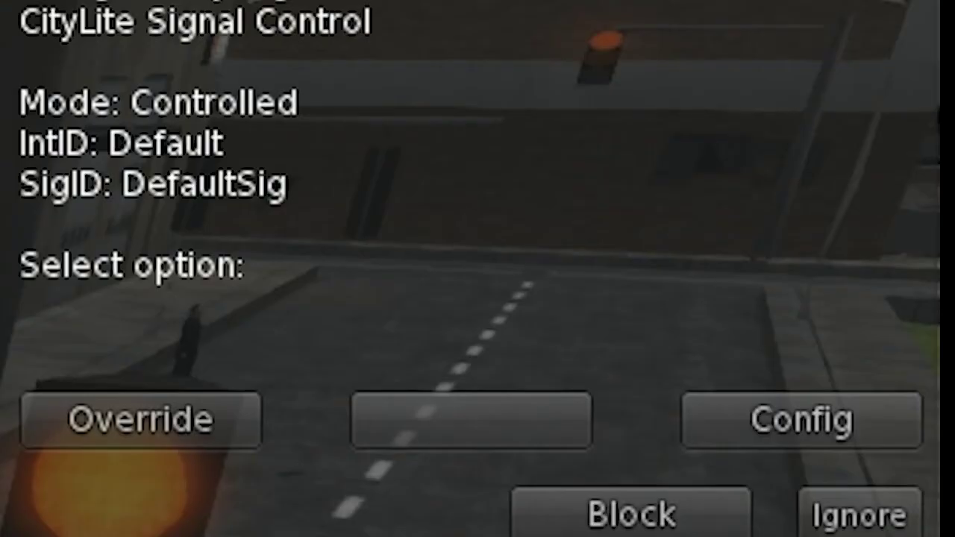
{"action": "left_click_drag", "start_coordinate": [288, 185], "coordinate": [20, 144]}
{"action": "left_click", "coordinate": [288, 186]}
{"action": "left_click_drag", "start_coordinate": [288, 185], "coordinate": [20, 185]}
{"action": "left_click", "coordinate": [288, 185]}
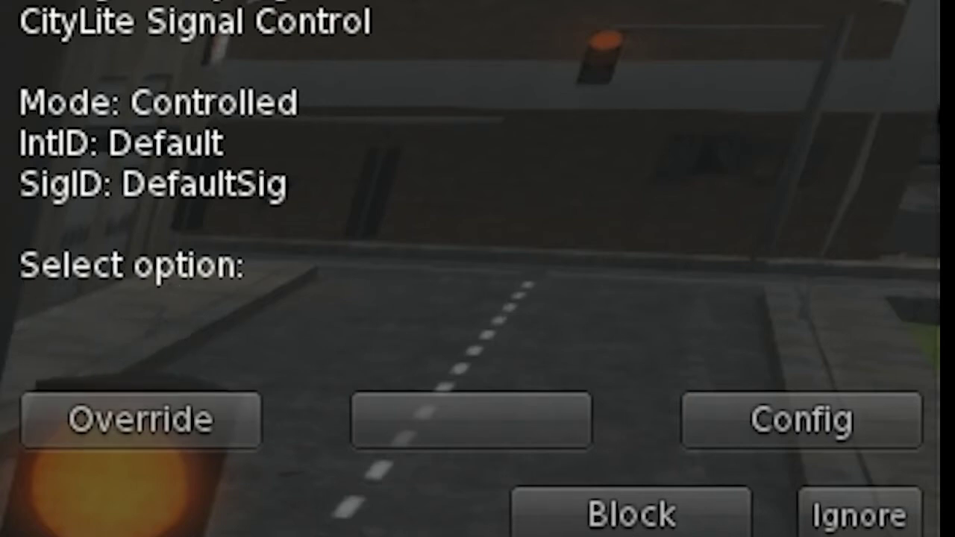
- Configure a custom signal ID of X-Normal for the horizontal straight-only signal
{"action": "left_click", "coordinate": [802, 420]}
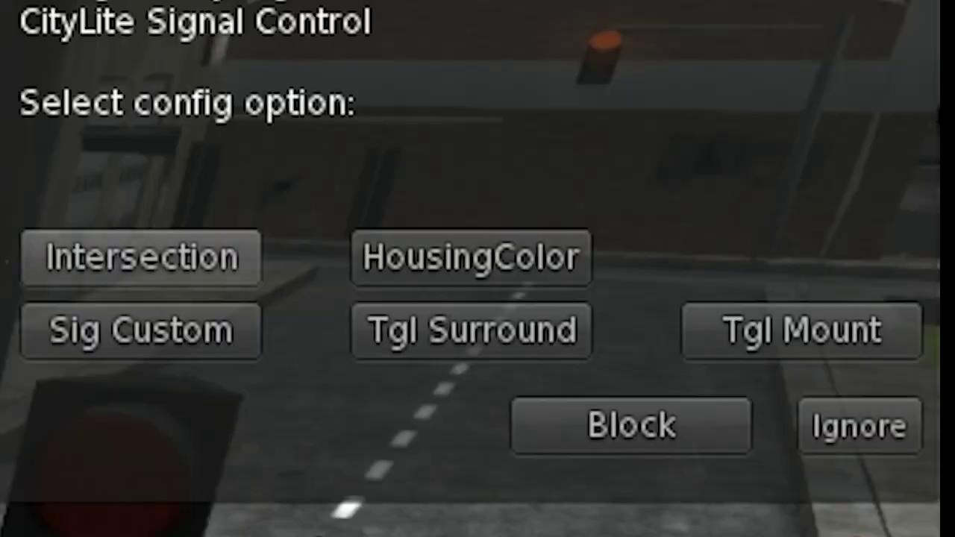
{"action": "left_click", "coordinate": [141, 331]}
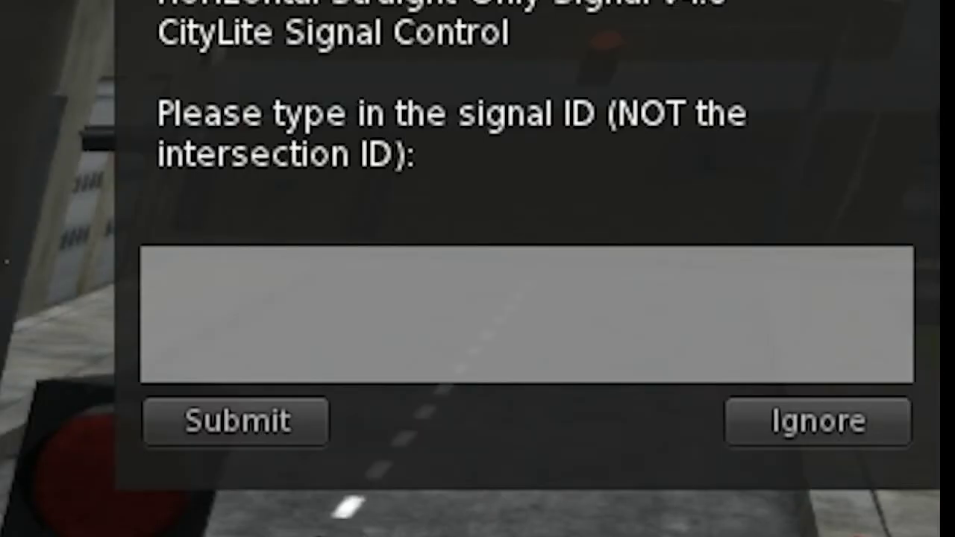
{"action": "type", "text": "X-Norma"}
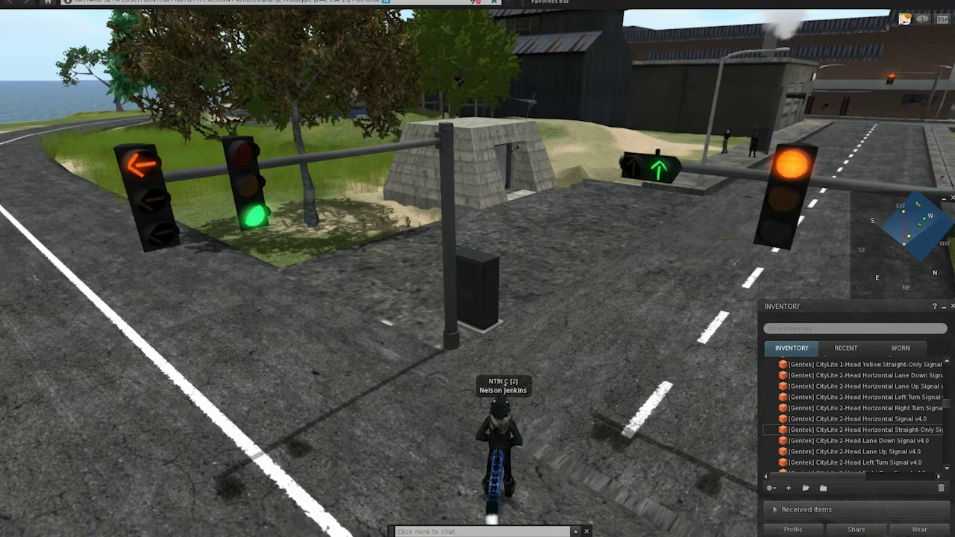
- Inspect the general properties of the three-head signal beside the left-turn signal and leave editing
{"action": "right_click", "coordinate": [252, 177]}
{"action": "left_click", "coordinate": [265, 194]}
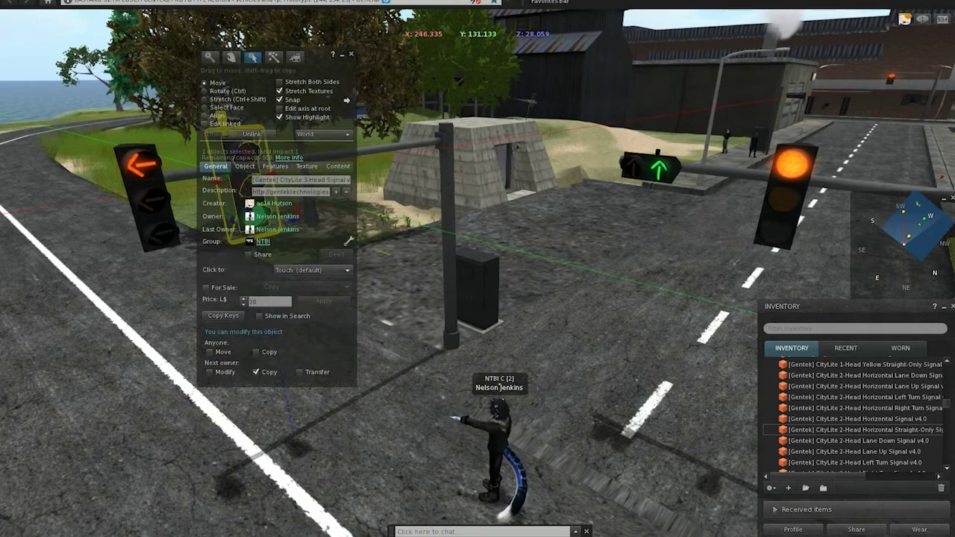
{"action": "left_click_drag", "start_coordinate": [317, 54], "coordinate": [460, 66]}
{"action": "left_click", "coordinate": [494, 66]}
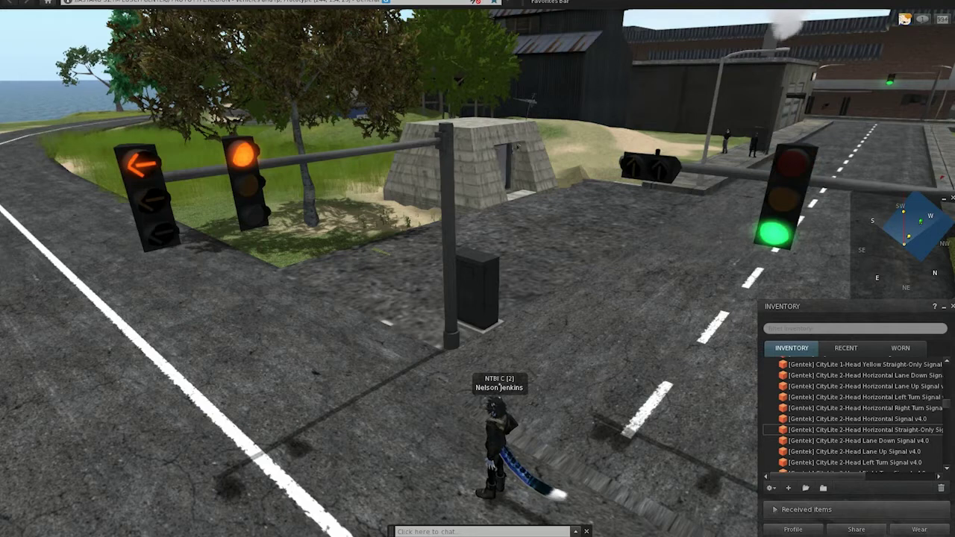
- Inspect the contents of the horizontal straight-only signal and open the controller cabinet for editing
{"action": "right_click", "coordinate": [650, 167]}
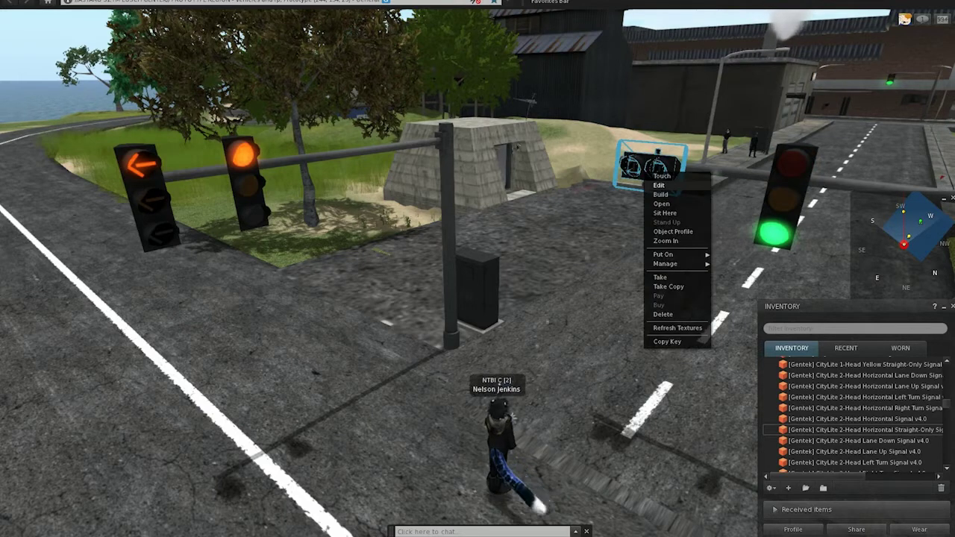
{"action": "left_click", "coordinate": [643, 195]}
{"action": "left_click", "coordinate": [478, 177]}
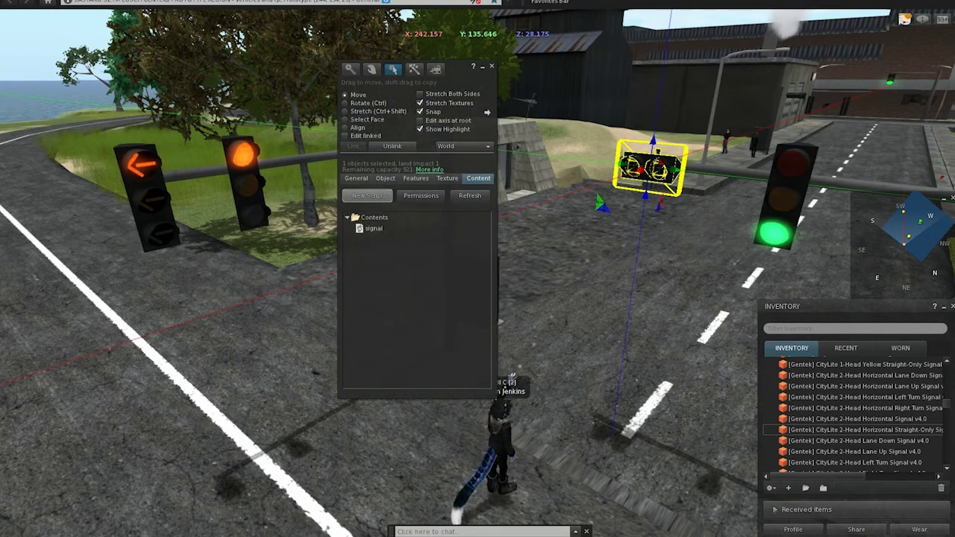
{"action": "left_click", "coordinate": [492, 65]}
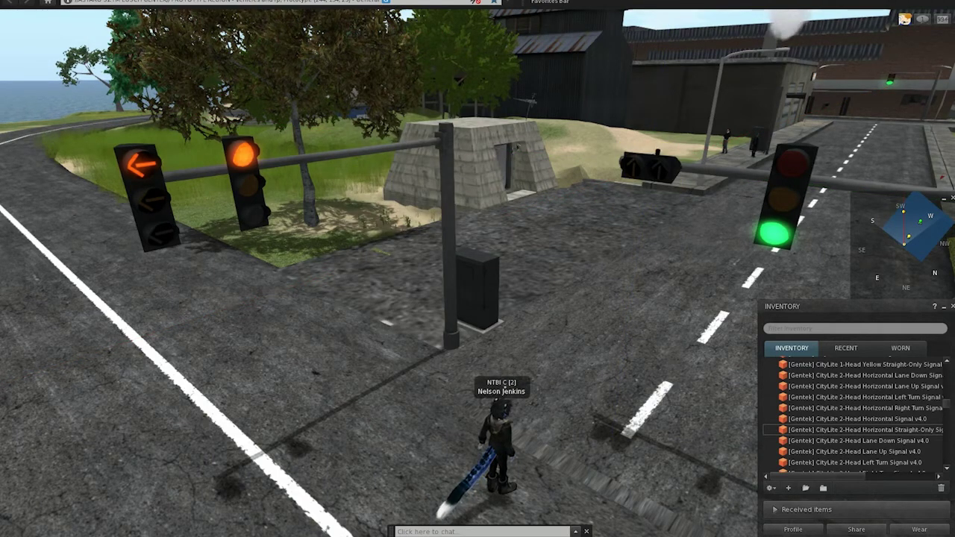
{"action": "right_click", "coordinate": [458, 254]}
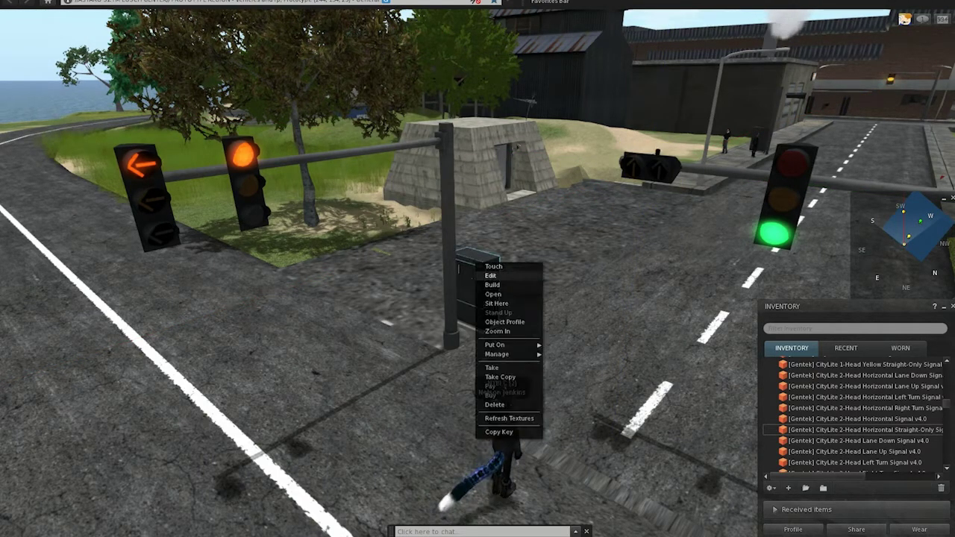
{"action": "left_click", "coordinate": [489, 276]}
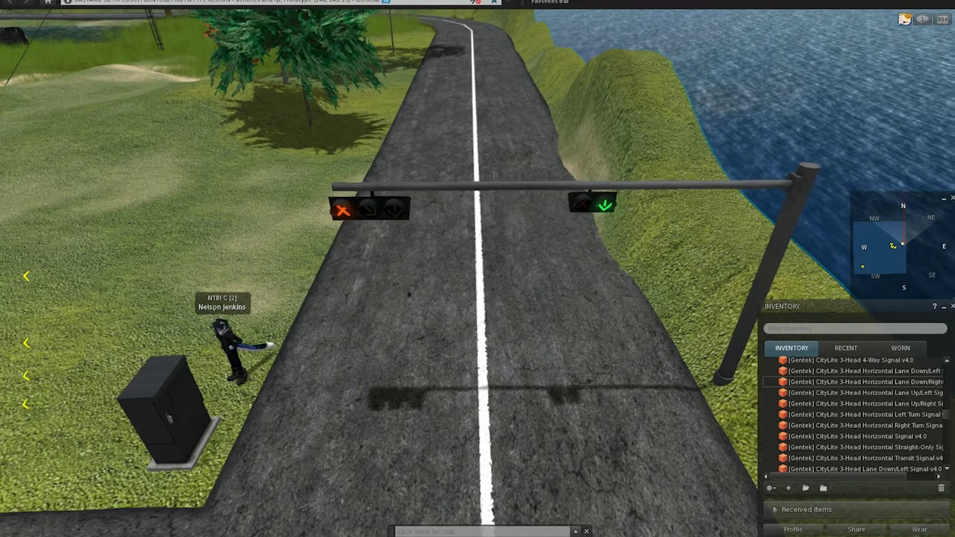
- Open the _config notecard of the cabinet beside the lane-control signals and examine its intersection ID
{"action": "right_click", "coordinate": [149, 388]}
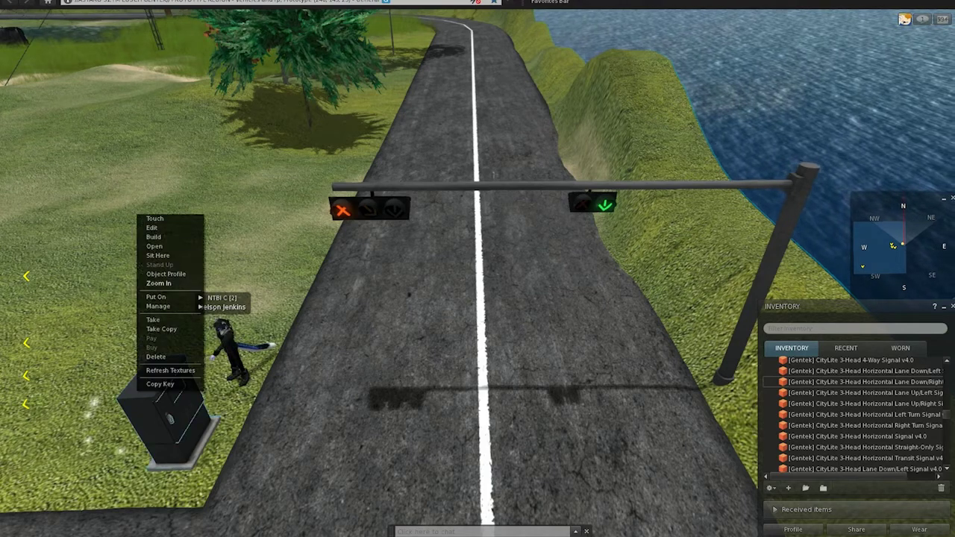
{"action": "left_click", "coordinate": [158, 228]}
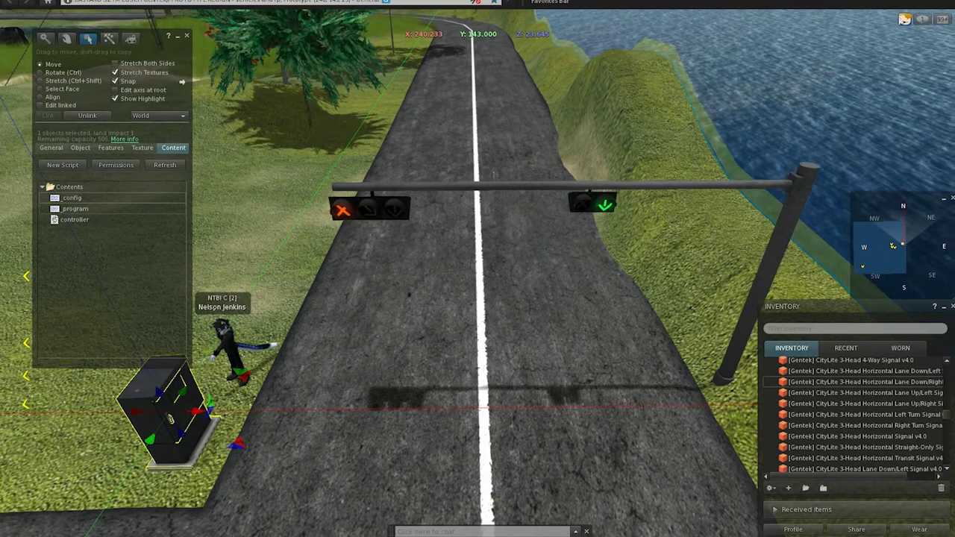
{"action": "double_click", "coordinate": [71, 198]}
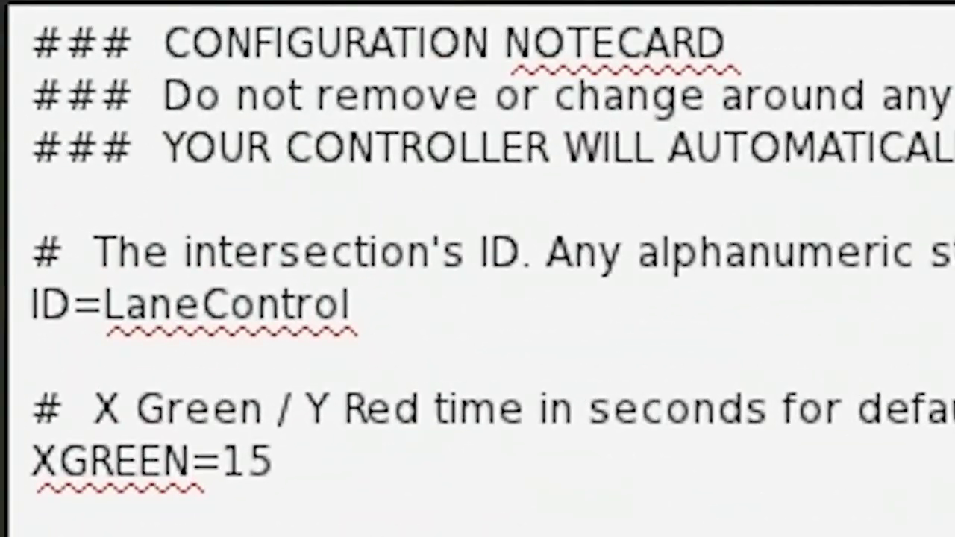
{"action": "left_click_drag", "start_coordinate": [128, 306], "coordinate": [352, 306]}
{"action": "left_click", "coordinate": [351, 306]}
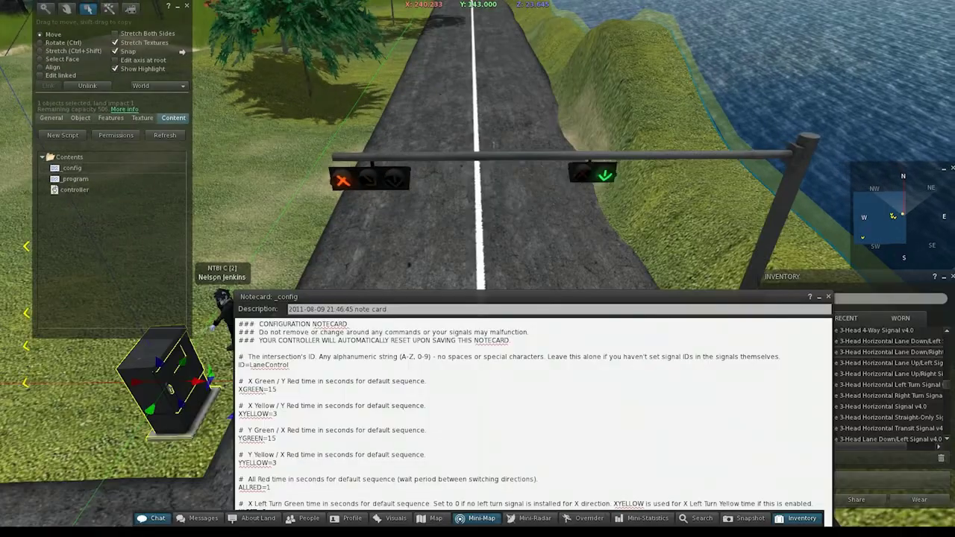
- Open the controller cabinet's _program notecard and place it below the lane-control signals so both stay in view
{"action": "left_click_drag", "start_coordinate": [478, 297], "coordinate": [240, 0]}
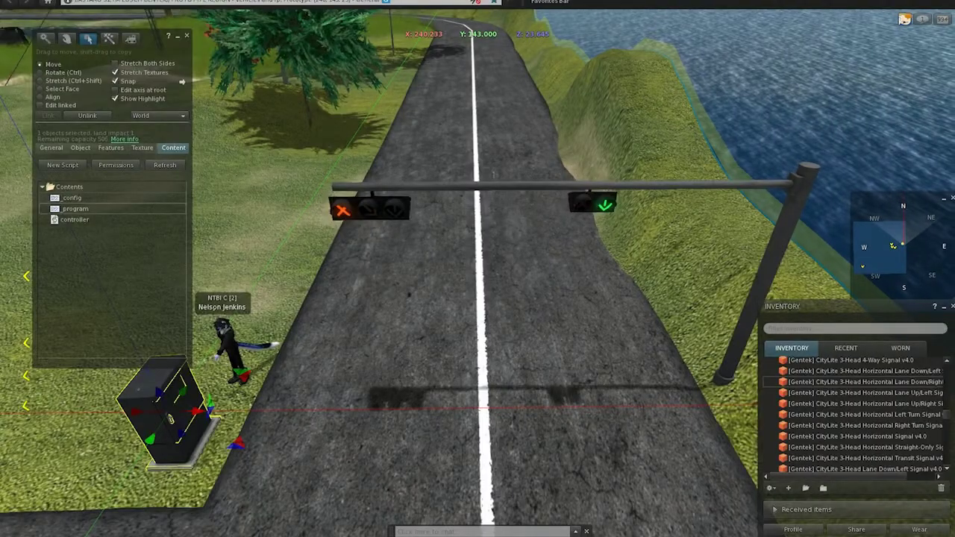
{"action": "double_click", "coordinate": [76, 209]}
{"action": "left_click_drag", "start_coordinate": [213, 206], "coordinate": [440, 263]}
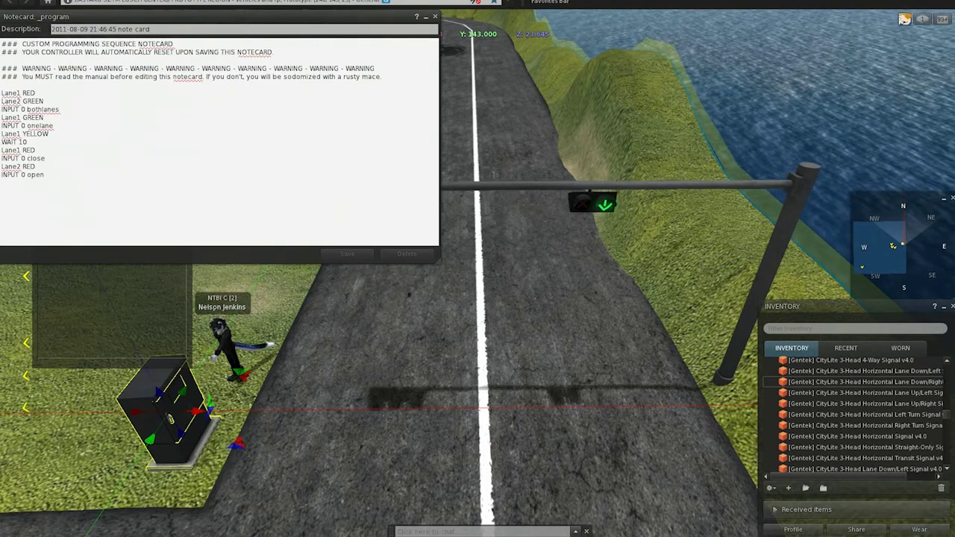
{"action": "left_click_drag", "start_coordinate": [217, 16], "coordinate": [523, 247]}
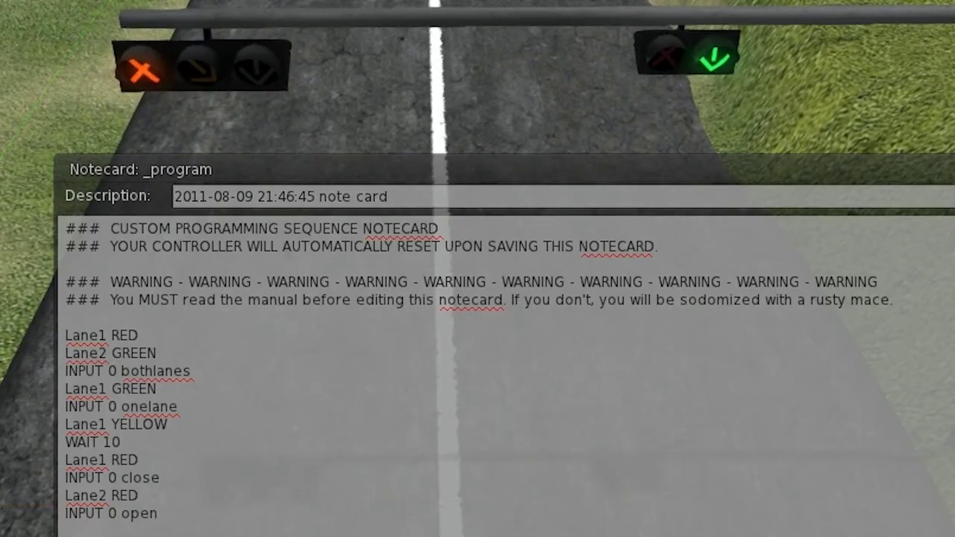
- Examine the bothlanes and onelane input lines and the Lane1 YELLOW command in the _program notecard
{"action": "left_click", "coordinate": [192, 371]}
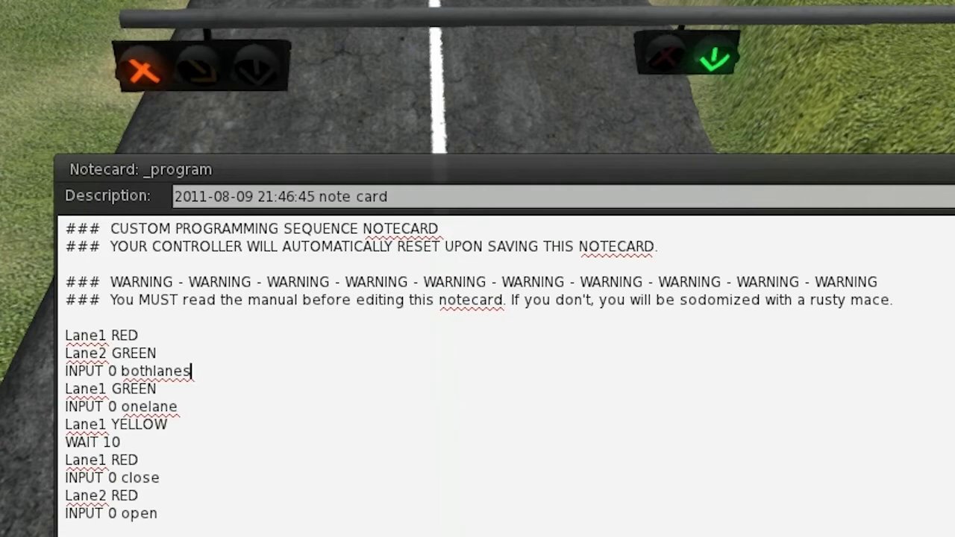
{"action": "double_click", "coordinate": [127, 371]}
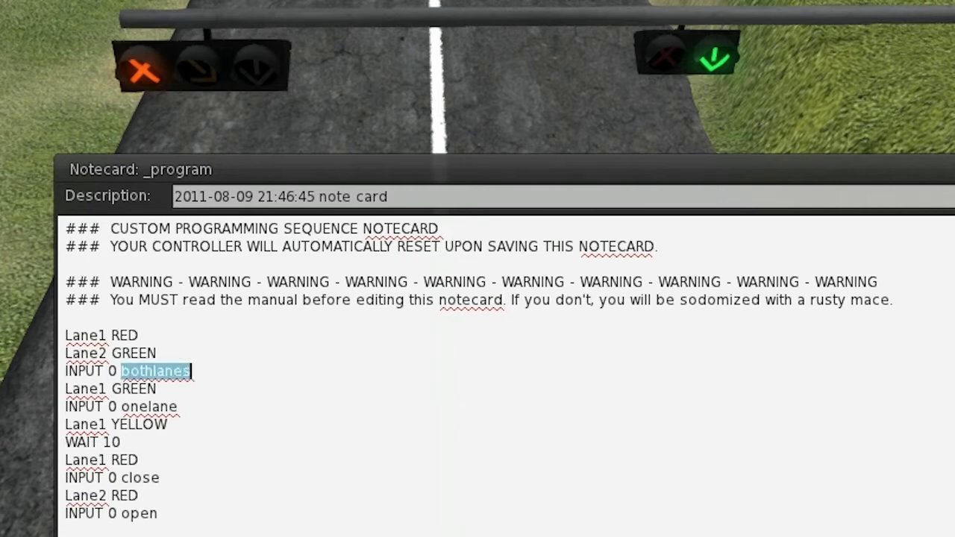
{"action": "left_click", "coordinate": [193, 371]}
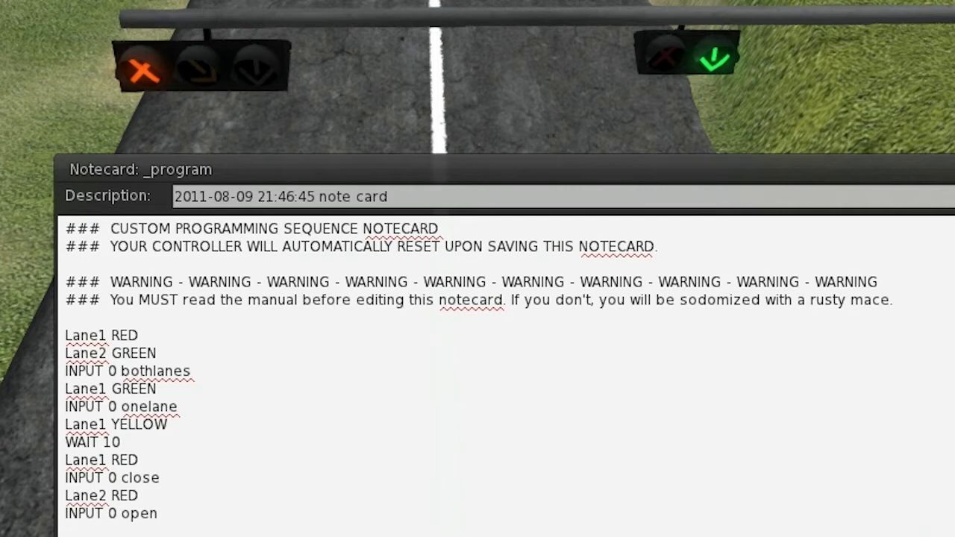
{"action": "key", "text": "Escape"}
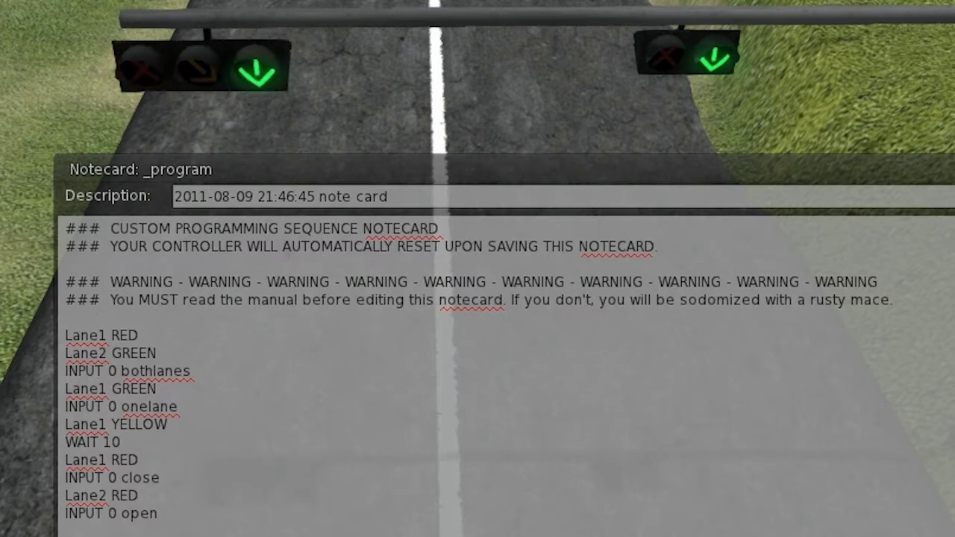
{"action": "left_click", "coordinate": [168, 425]}
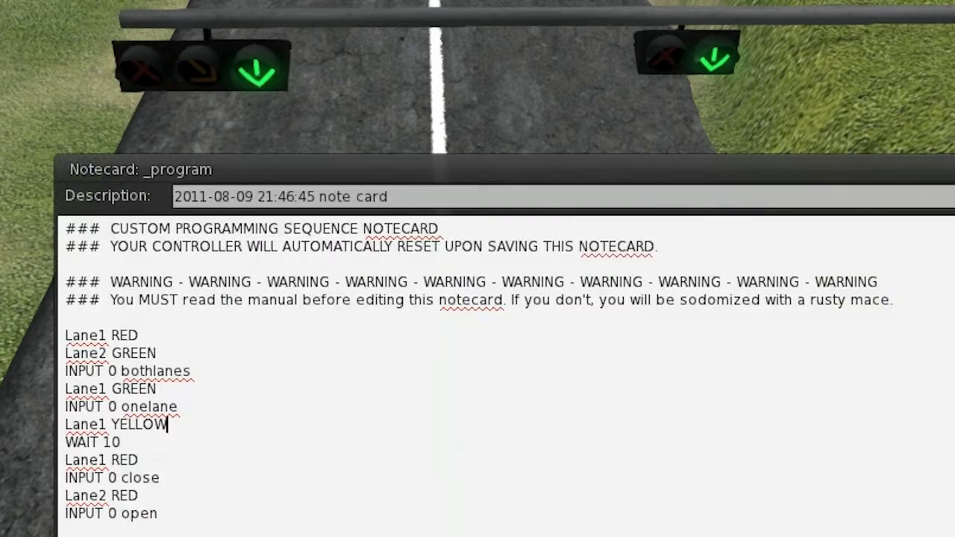
{"action": "left_click", "coordinate": [179, 406]}
{"action": "left_click_drag", "start_coordinate": [65, 407], "coordinate": [121, 407]}
{"action": "left_click", "coordinate": [179, 407]}
{"action": "key", "text": "Escape"}
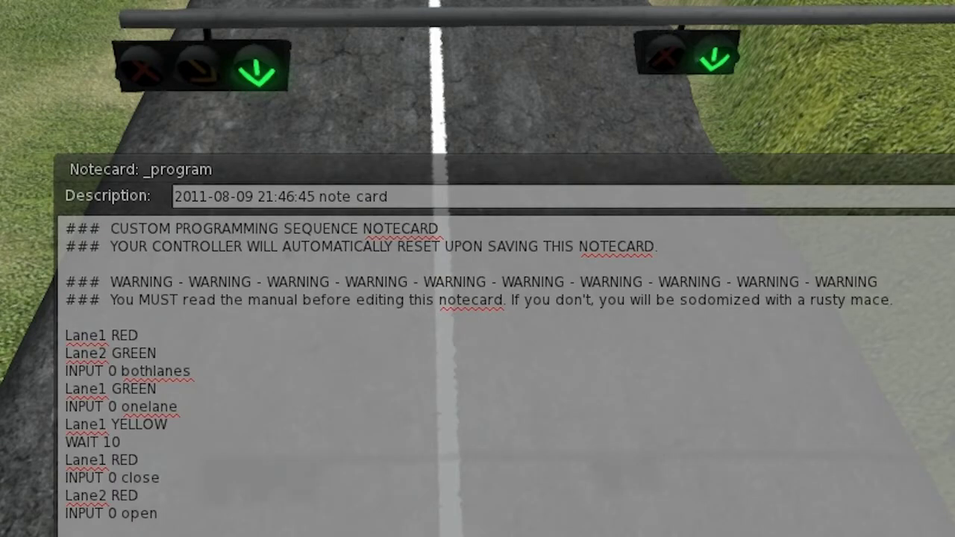
{"action": "left_click", "coordinate": [140, 460]}
{"action": "left_click", "coordinate": [168, 425]}
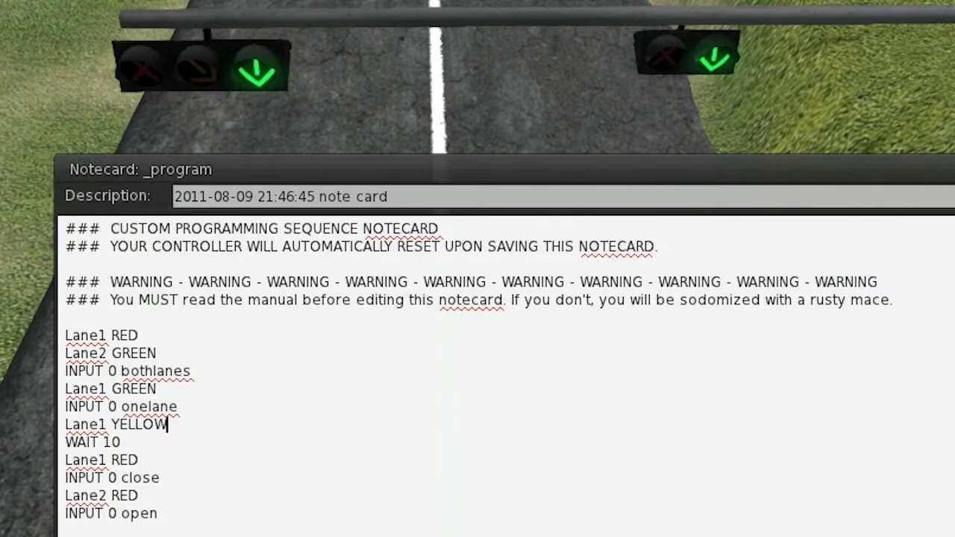
- Try a decimal wait time of 10.5 in the program's WAIT line and remove the added decimal part
{"action": "left_click", "coordinate": [121, 442]}
{"action": "type", "text": ".5"}
{"action": "key", "text": "BackSpace"}
{"action": "key", "text": "BackSpace"}
{"action": "key", "text": "Escape"}
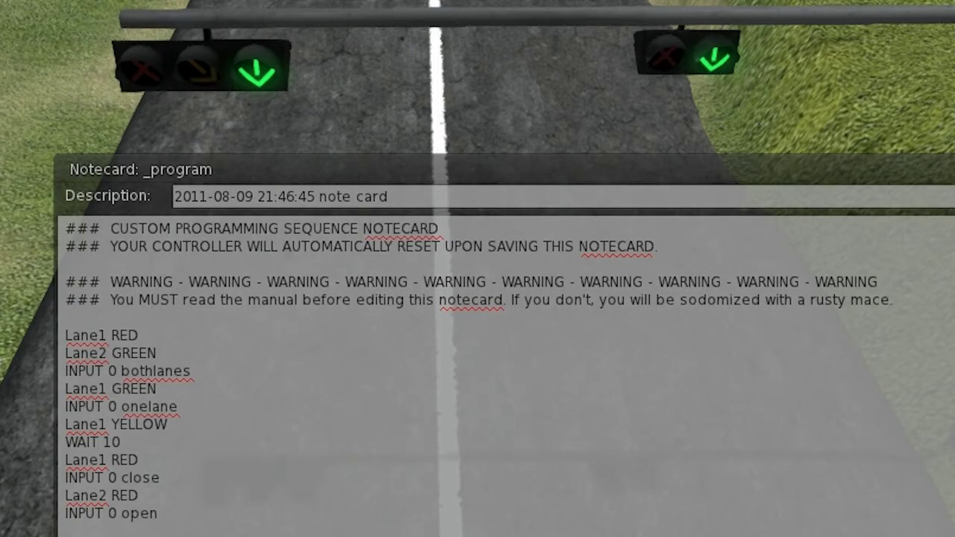
- Examine how the WAIT 10, INPUT 0 onelane and INPUT 0 close lines drive the lane signals
{"action": "left_click", "coordinate": [121, 442]}
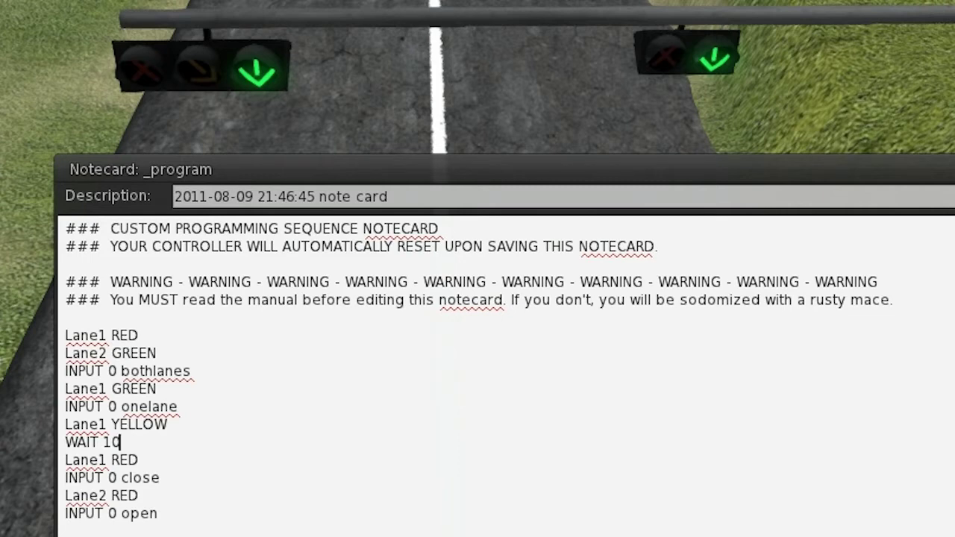
{"action": "key", "text": "Escape"}
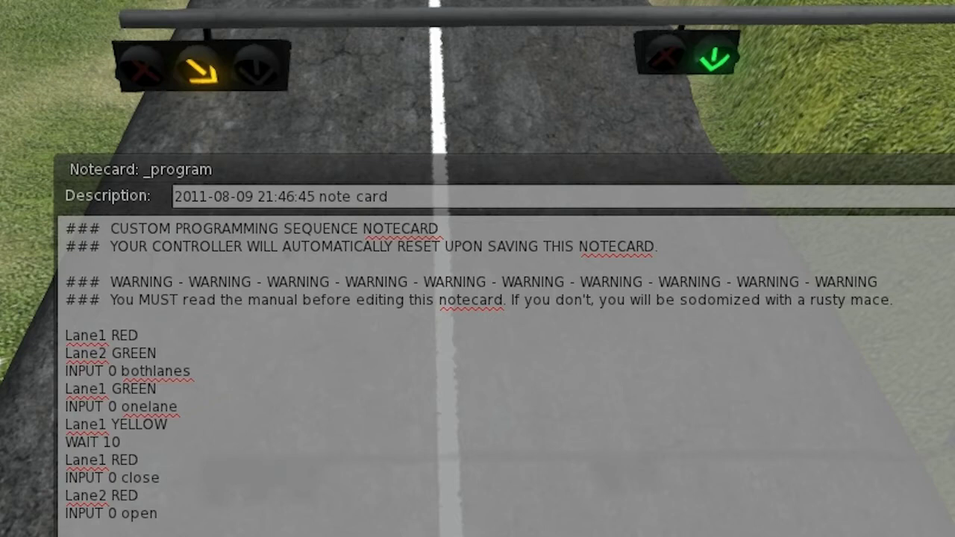
{"action": "left_click", "coordinate": [121, 442]}
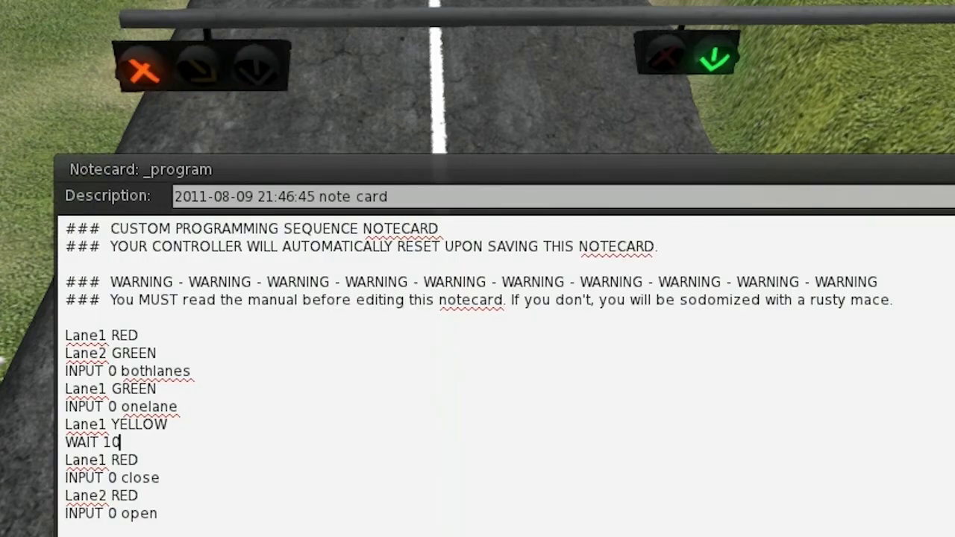
{"action": "left_click_drag", "start_coordinate": [66, 406], "coordinate": [179, 406]}
{"action": "left_click", "coordinate": [179, 407]}
{"action": "key", "text": "Escape"}
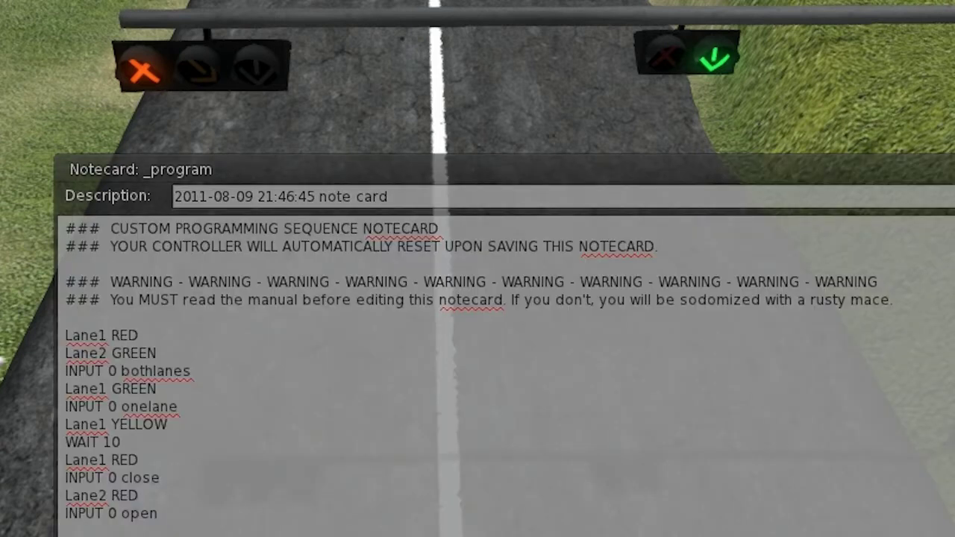
{"action": "left_click", "coordinate": [179, 406]}
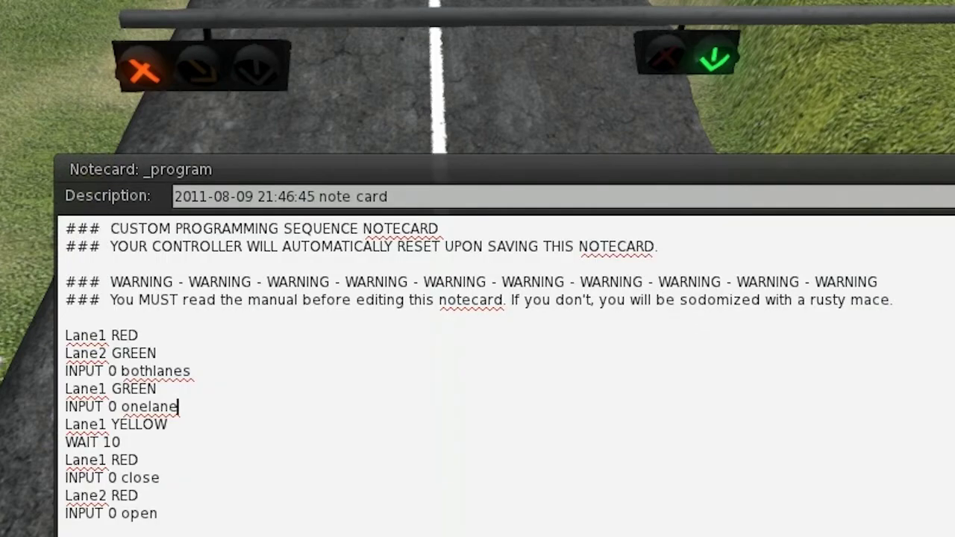
{"action": "left_click", "coordinate": [161, 478]}
{"action": "key", "text": "Escape"}
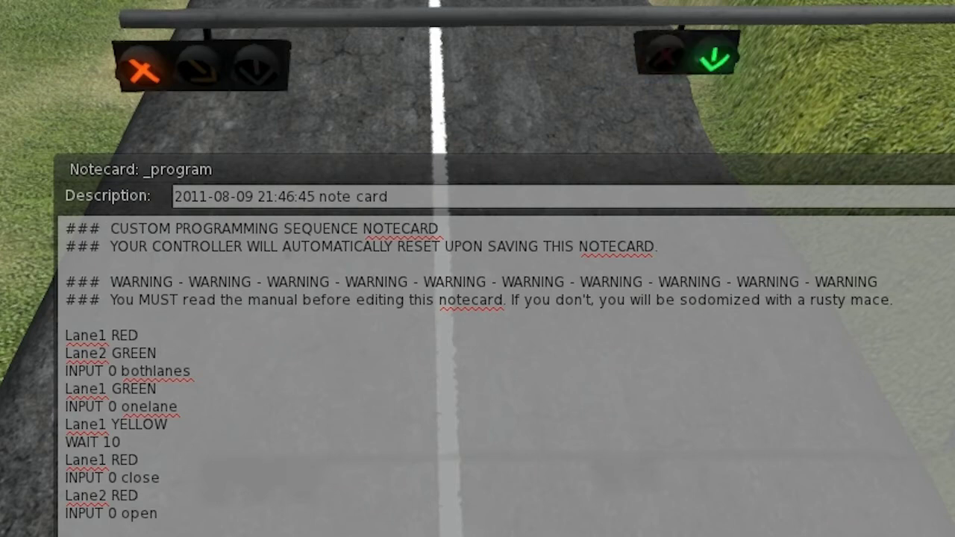
{"action": "left_click", "coordinate": [66, 319]}
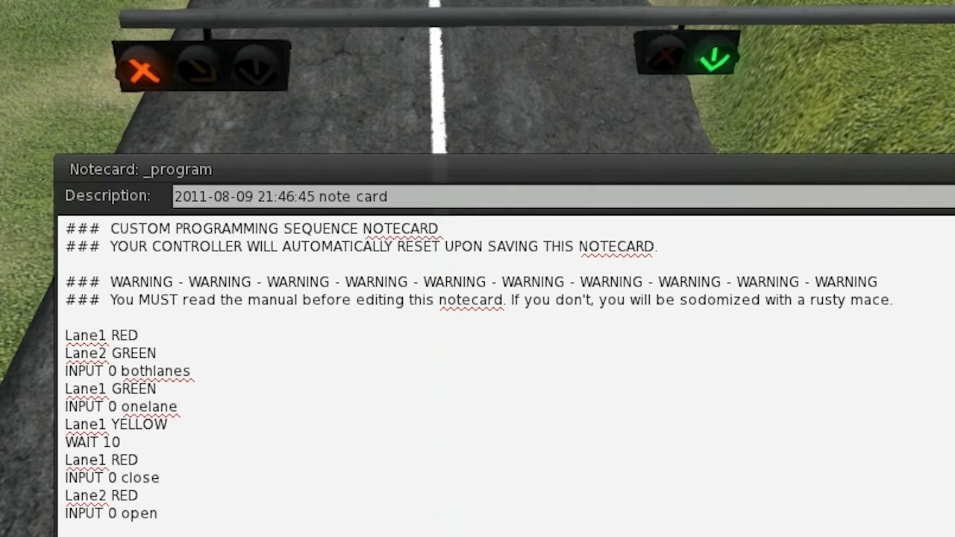
{"action": "key", "text": "Escape"}
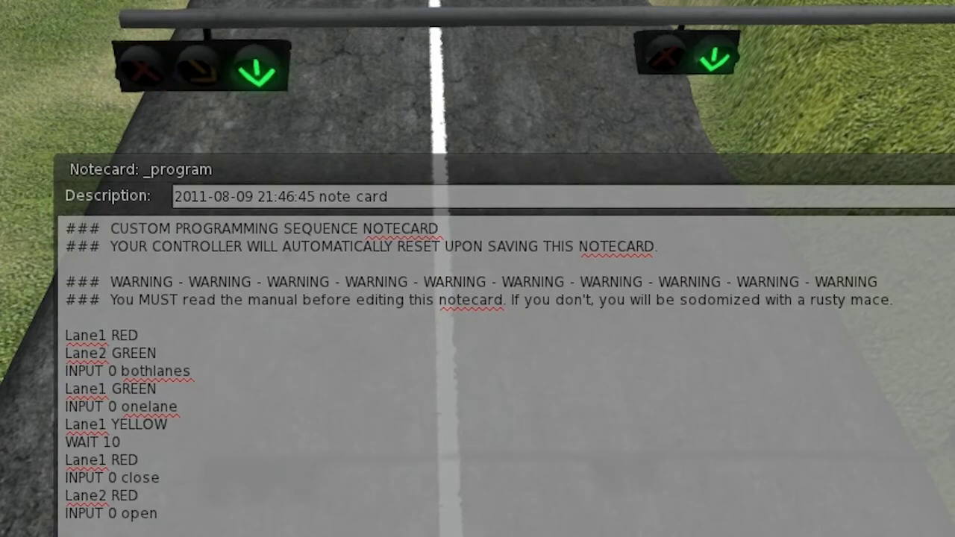
- Examine the closing Lane2 RED and INPUT 0 open lines, the loop back to the first command, and the bothlanes, onelane and close keywords
{"action": "left_click", "coordinate": [140, 496]}
{"action": "left_click", "coordinate": [158, 515]}
{"action": "left_click", "coordinate": [159, 514]}
{"action": "left_click_drag", "start_coordinate": [158, 514], "coordinate": [65, 335]}
{"action": "left_click", "coordinate": [158, 514]}
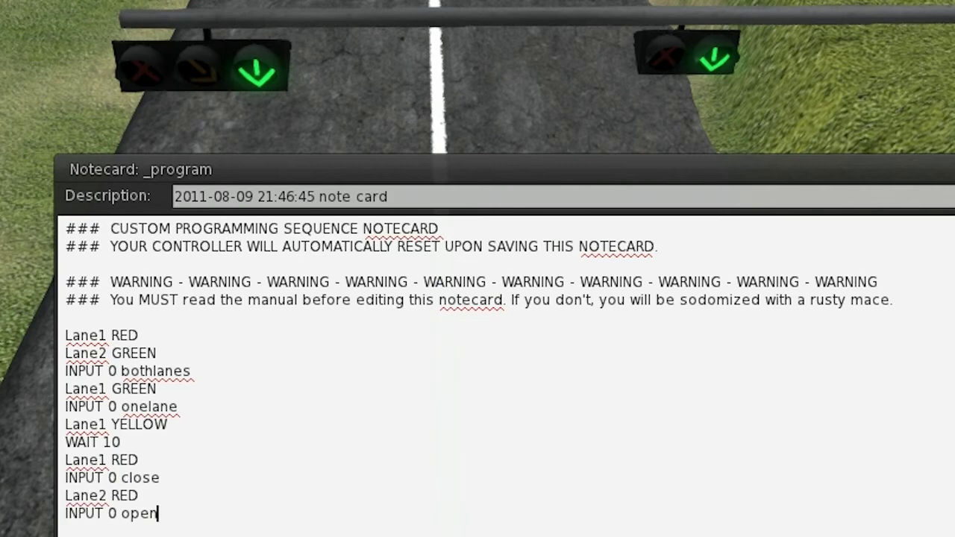
{"action": "left_click_drag", "start_coordinate": [122, 479], "coordinate": [161, 478]}
{"action": "left_click", "coordinate": [160, 479]}
{"action": "left_click", "coordinate": [66, 335]}
{"action": "left_click_drag", "start_coordinate": [121, 371], "coordinate": [192, 371]}
{"action": "left_click", "coordinate": [193, 371]}
{"action": "left_click_drag", "start_coordinate": [122, 407], "coordinate": [179, 407]}
{"action": "left_click", "coordinate": [178, 406]}
{"action": "left_click_drag", "start_coordinate": [121, 478], "coordinate": [160, 478]}
{"action": "left_click", "coordinate": [160, 478]}
{"action": "left_click", "coordinate": [158, 514]}
{"action": "left_click_drag", "start_coordinate": [158, 514], "coordinate": [64, 336]}
- Try ANYINPUT as the command in the program's last line and restore it to INPUT
{"action": "left_click", "coordinate": [157, 513]}
{"action": "key", "text": "Home"}
{"action": "type", "text": "ANY"}
{"action": "key", "text": "End"}
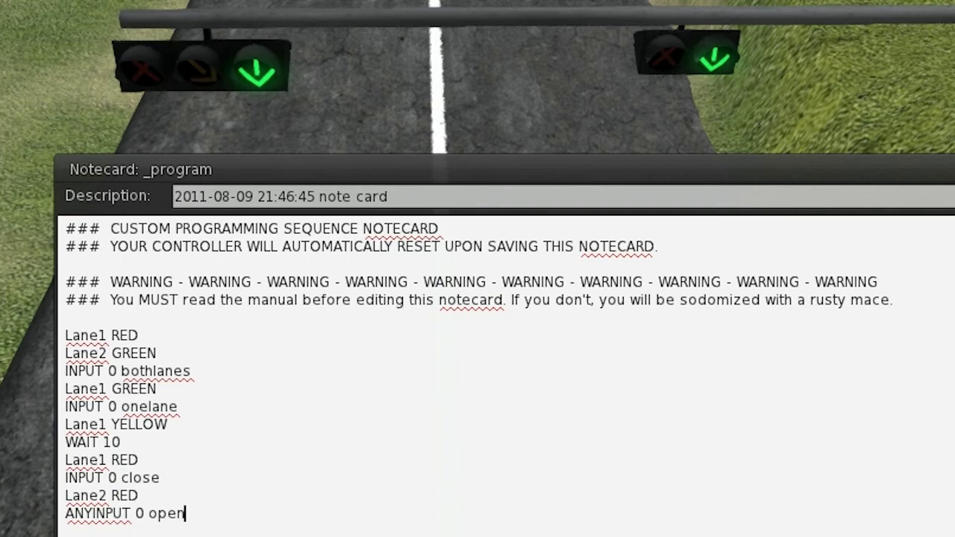
{"action": "key", "text": "Home"}
{"action": "key", "text": "Delete"}
{"action": "key", "text": "Delete"}
{"action": "key", "text": "Delete"}
{"action": "key", "text": "End"}
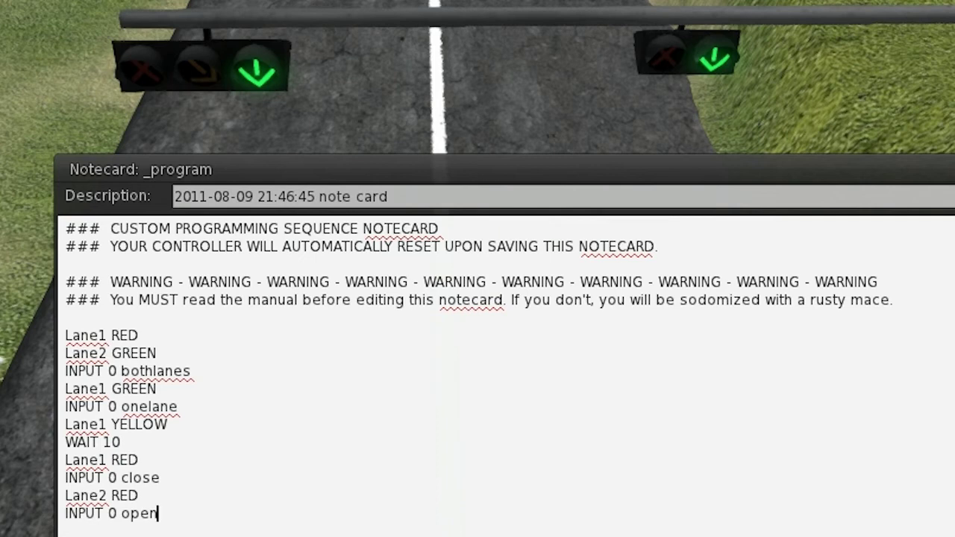
- Try the intersection ID NewIntersection as a prefix on the first Lane1 RED line and delete it again
{"action": "left_click", "coordinate": [65, 336]}
{"action": "key", "text": "BackSpace"}
{"action": "type", "text": "NewIntersection"}
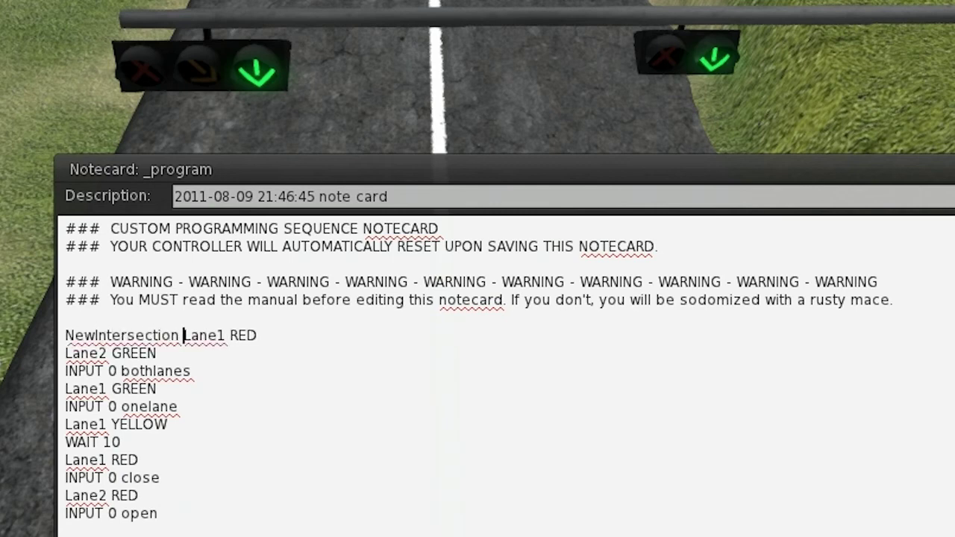
{"action": "key", "text": "End"}
{"action": "key", "text": "Down"}
{"action": "key", "text": "Down"}
{"action": "key", "text": "Up"}
{"action": "left_click_drag", "start_coordinate": [184, 336], "coordinate": [65, 318]}
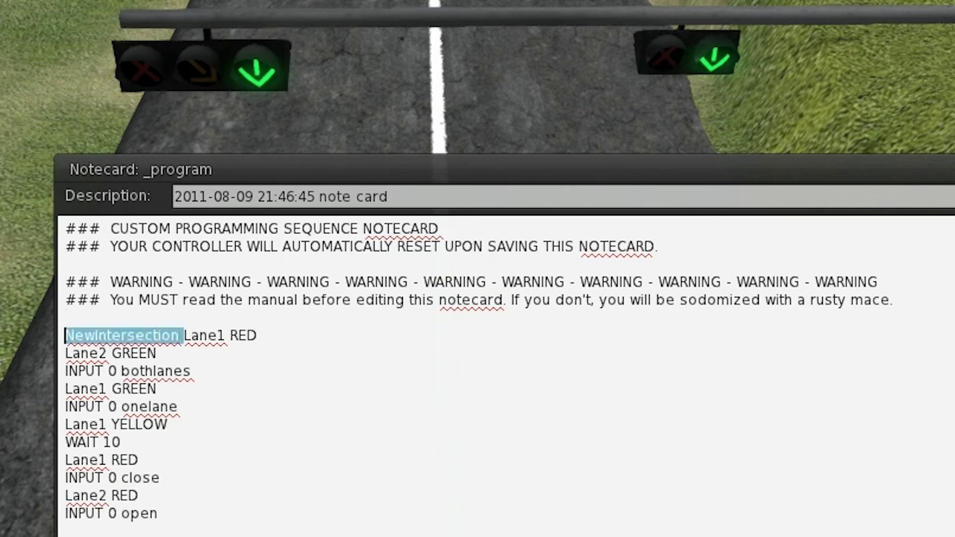
{"action": "key", "text": "Delete"}
- Review the custom sequence from the final INPUT 0 open line up to the first Lane1 RED line
{"action": "left_click", "coordinate": [157, 513]}
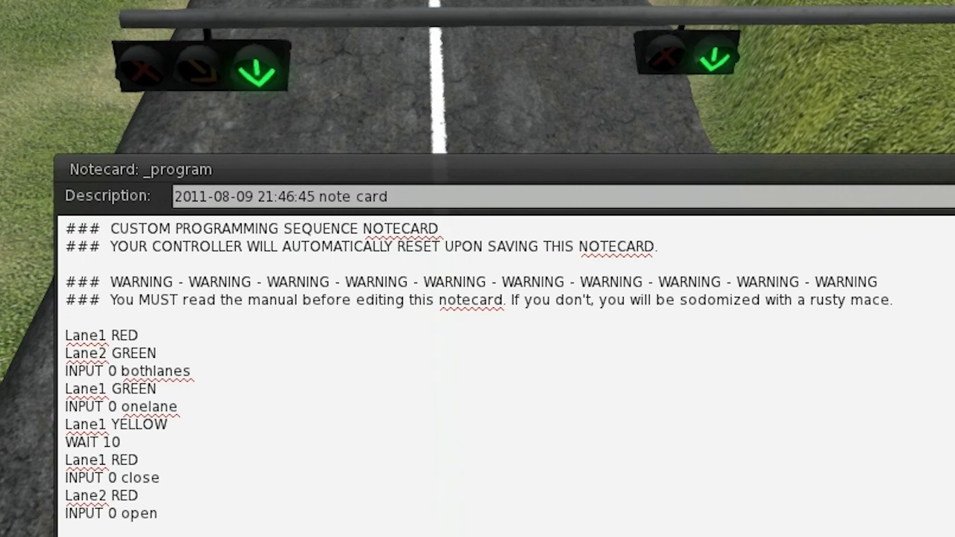
{"action": "key", "text": "shift+Up"}
{"action": "key", "text": "shift+Up"}
{"action": "key", "text": "shift+Up"}
{"action": "key", "text": "shift+Up"}
{"action": "key", "text": "Right"}
{"action": "key", "text": "shift+Up"}
{"action": "key", "text": "shift+Up"}
{"action": "key", "text": "shift+Up"}
{"action": "key", "text": "shift+Up"}
{"action": "key", "text": "shift+Up"}
{"action": "key", "text": "shift+Up"}
{"action": "key", "text": "shift+Up"}
{"action": "key", "text": "shift+Up"}
{"action": "key", "text": "shift+Up"}
{"action": "key", "text": "shift+Up"}
{"action": "key", "text": "Right"}
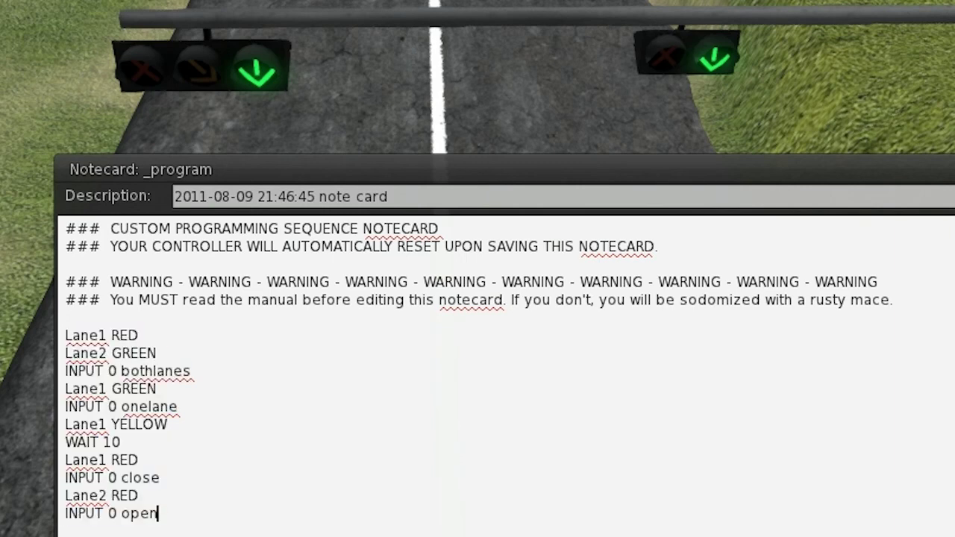